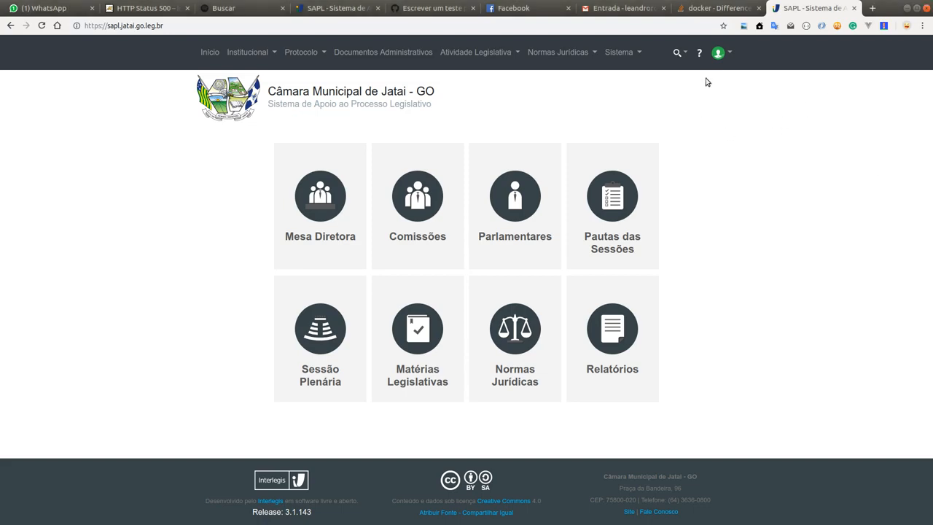
left_click(202, 53)
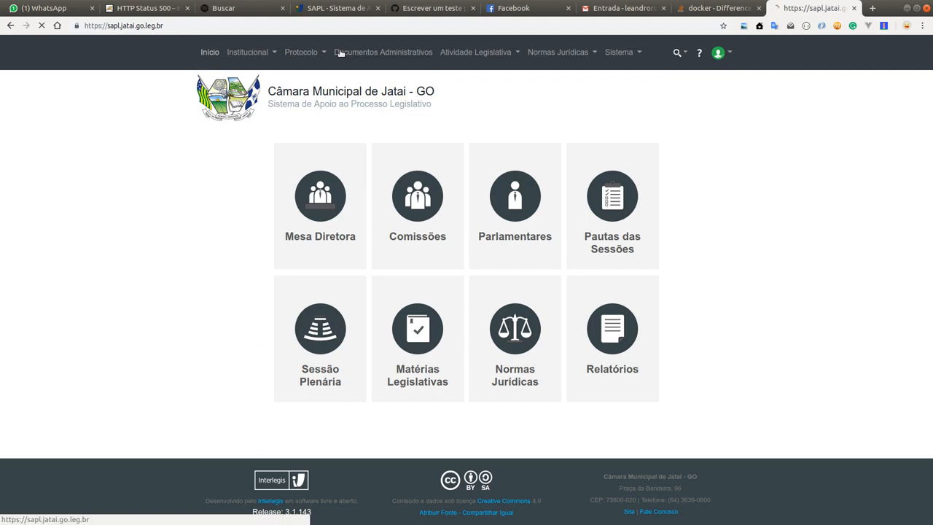
left_click(718, 53)
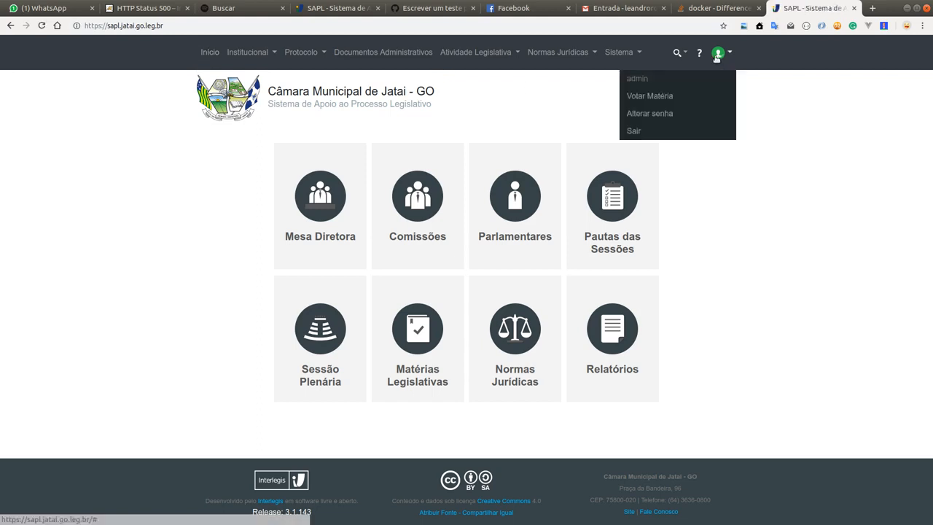
left_click(775, 194)
Step: Open the proposition type Projeto de Lei Ordinária do Legislativo for editing from the Tipo de Proposição auxiliary table
left_click(620, 53)
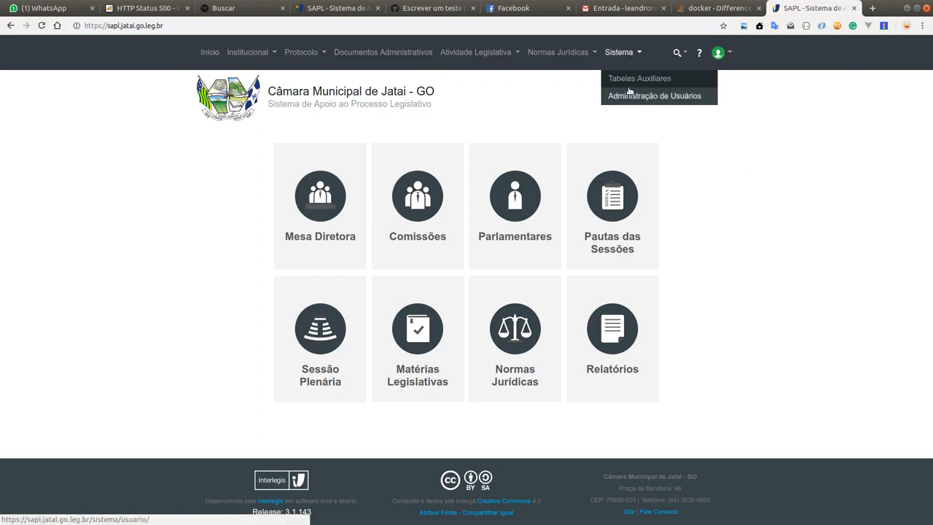
left_click(636, 82)
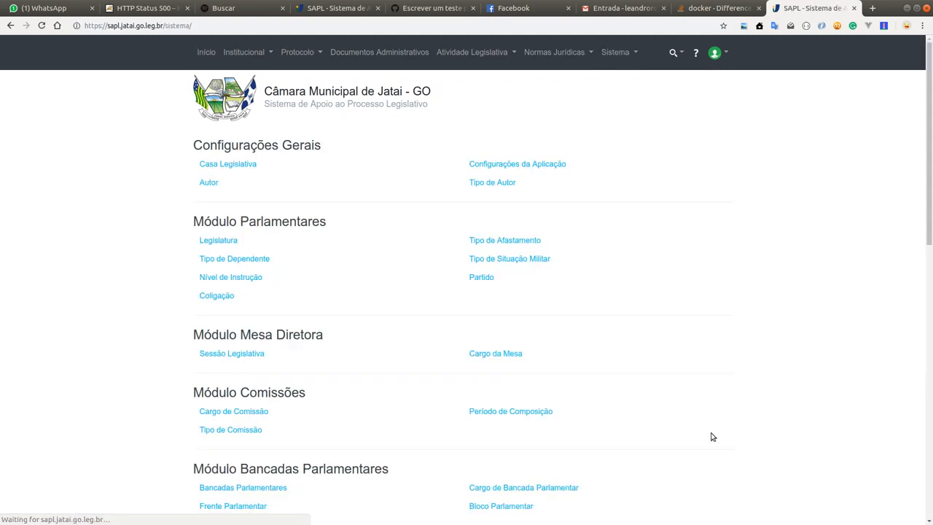
scroll(181, 239, "down", 3)
scroll(181, 239, "down", 5)
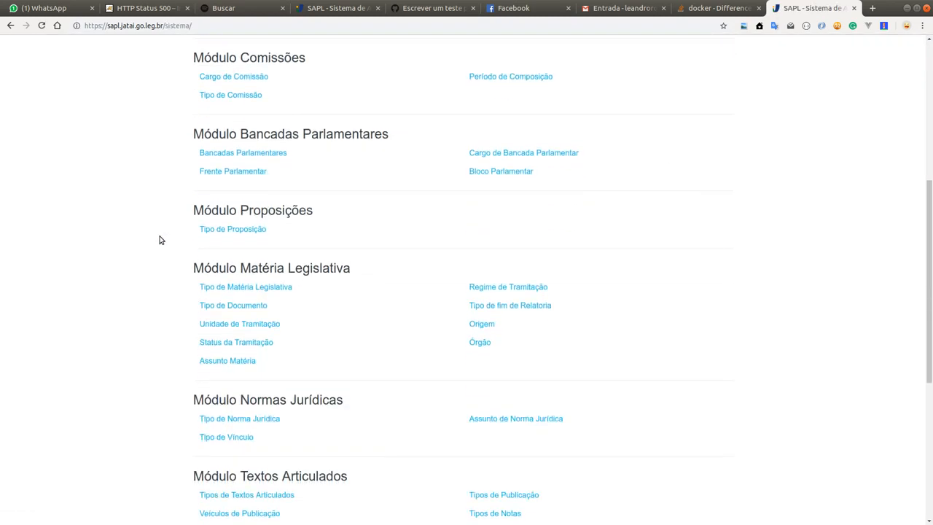
left_click(242, 230)
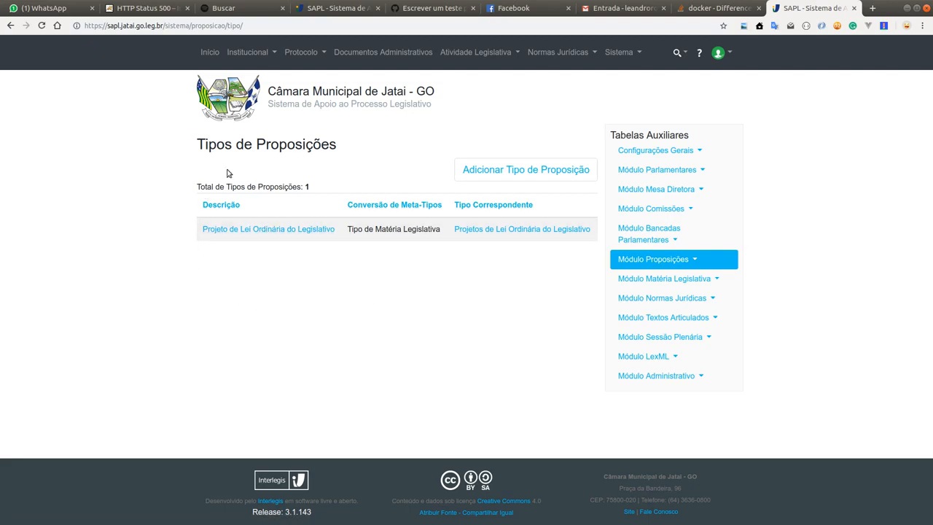
left_click(290, 231)
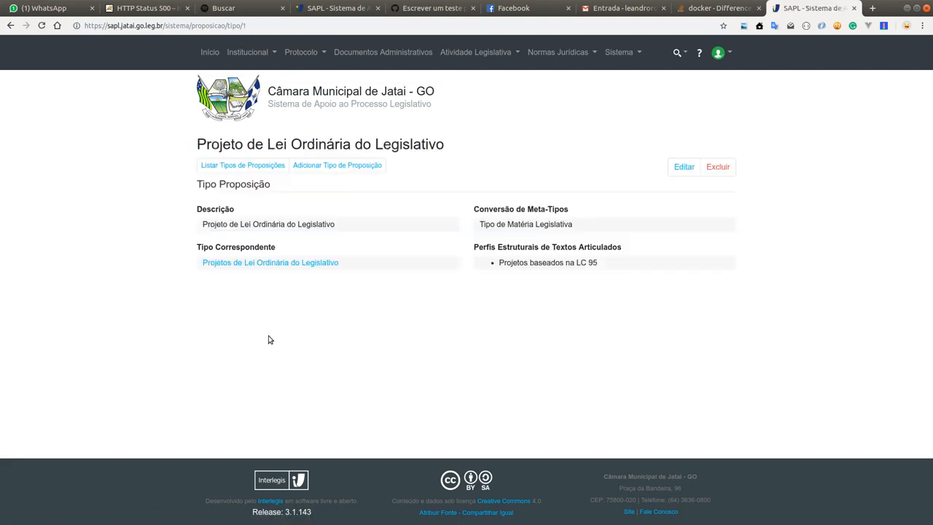
left_click(684, 168)
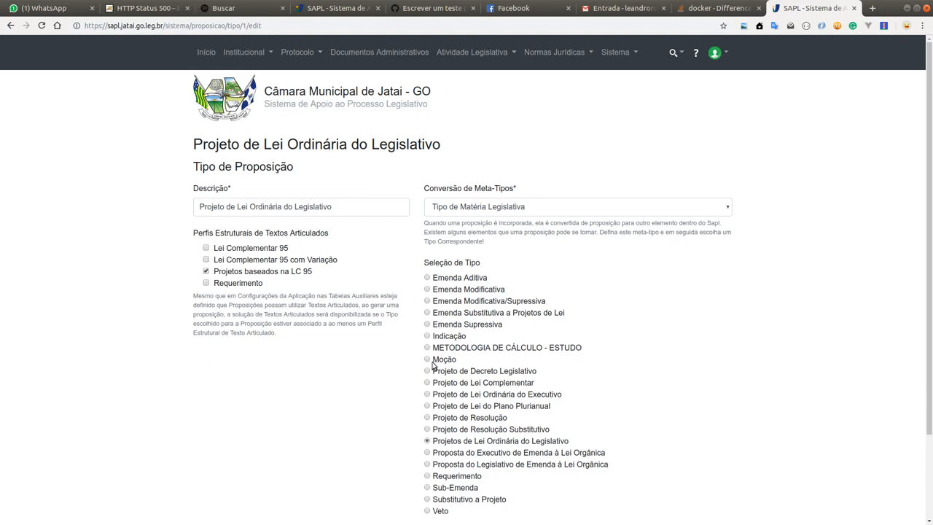
left_click(352, 208)
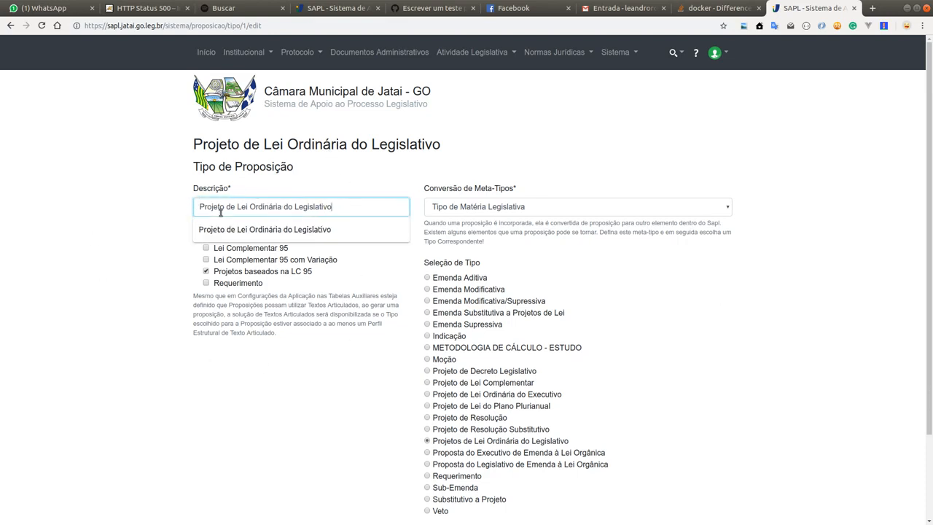
left_click(205, 207, "shift")
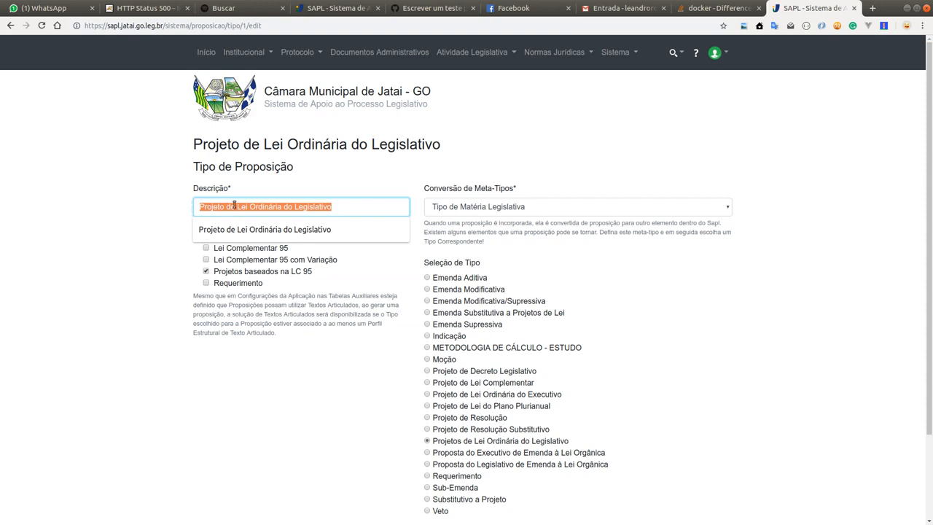
left_click(235, 206)
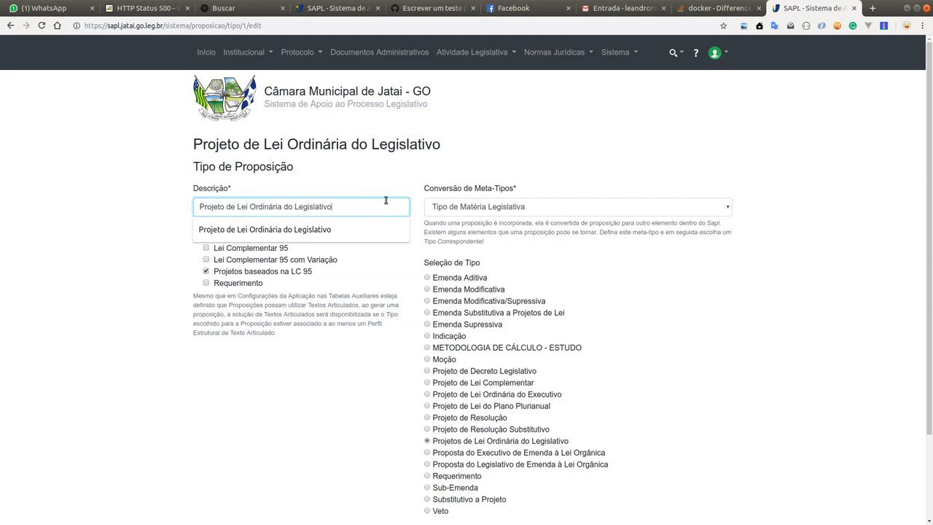
left_click(554, 247)
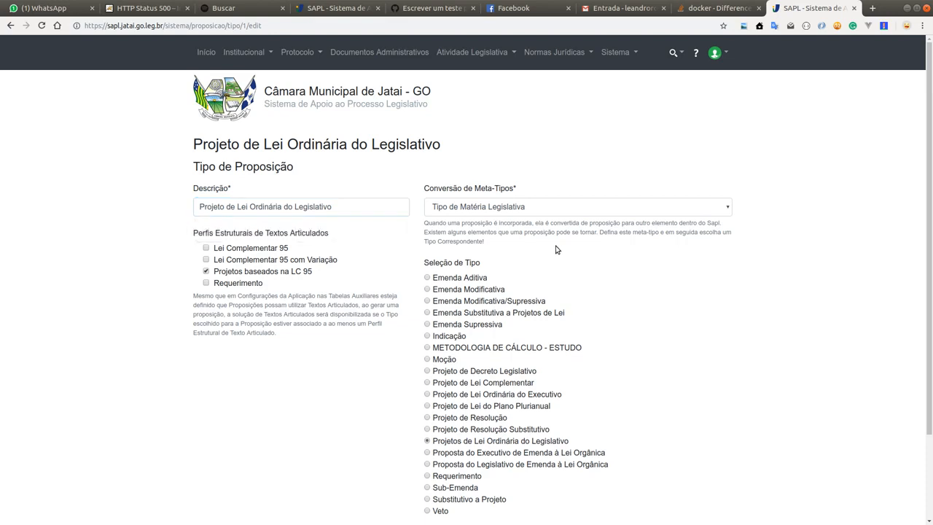
Step: Set the proposition type's Conversão de Meta-Tipos to Tipo de Documento and select Emenda Modificativa as the corresponding type
left_click(503, 212)
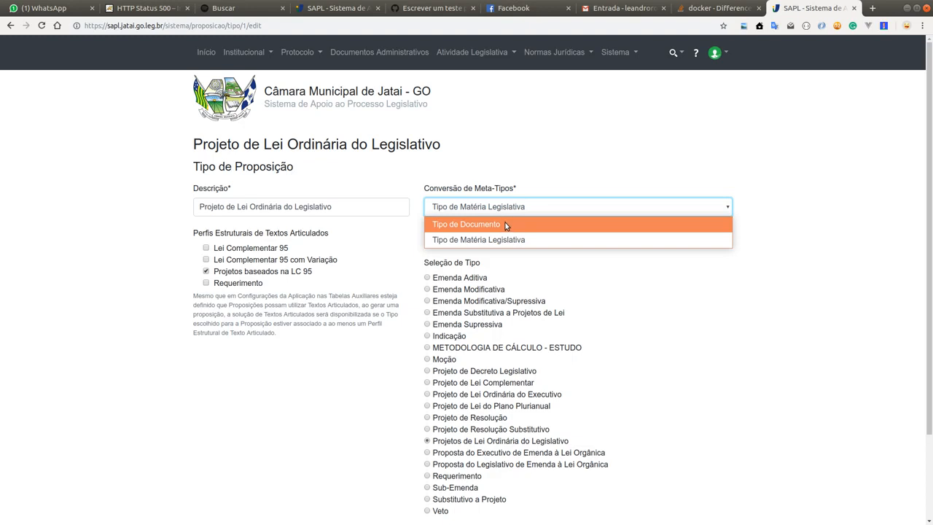
left_click(505, 224)
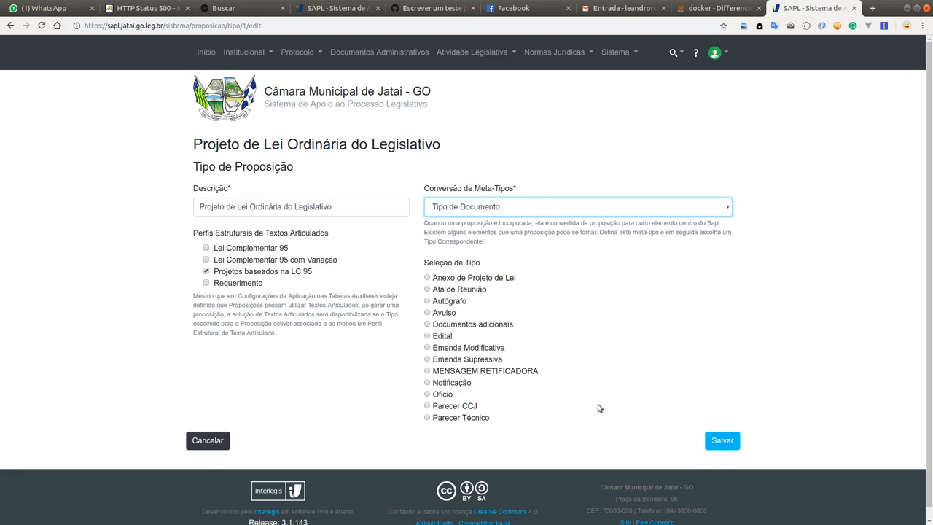
left_click(452, 347)
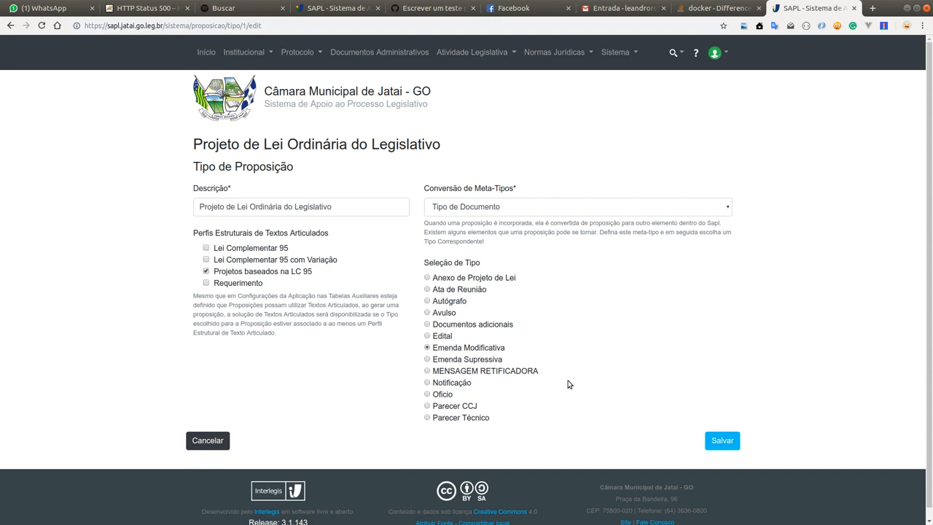
left_click(342, 206)
left_click_drag(343, 206, 196, 206)
left_click(226, 206)
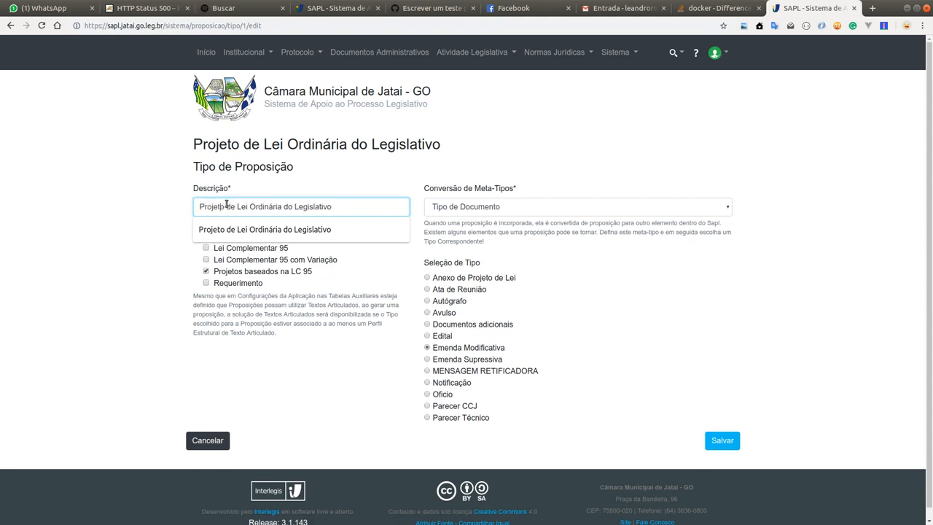
left_click_drag(356, 207, 186, 206)
left_click(343, 207)
left_click(516, 233)
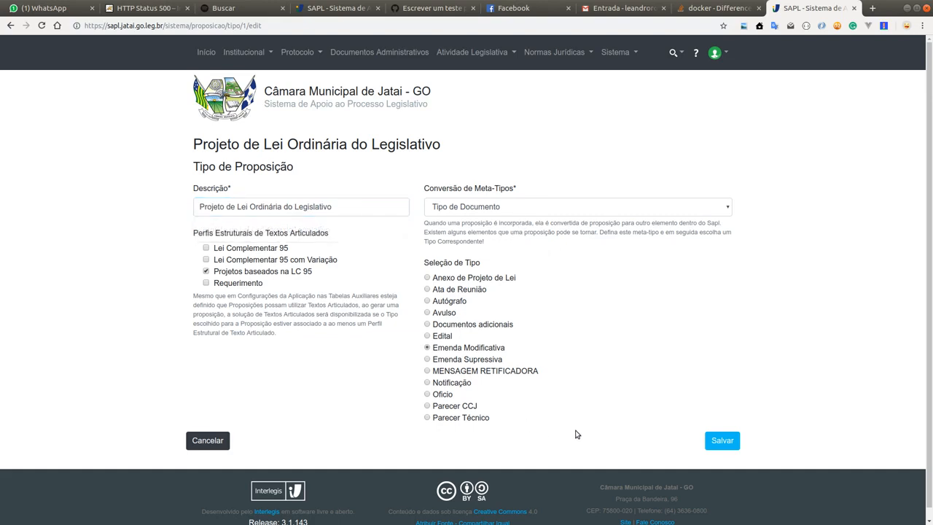
Step: Set Conversão de Meta-Tipos to Tipo de Matéria Legislativa, select Projetos de Lei Ordinária do Legislativo as the type, and save the record
left_click(496, 209)
left_click(512, 242)
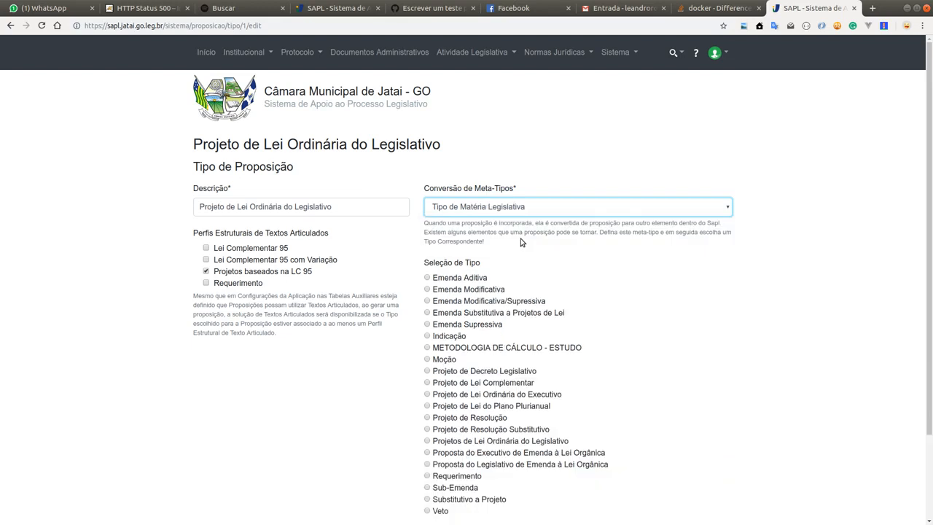
left_click(352, 202)
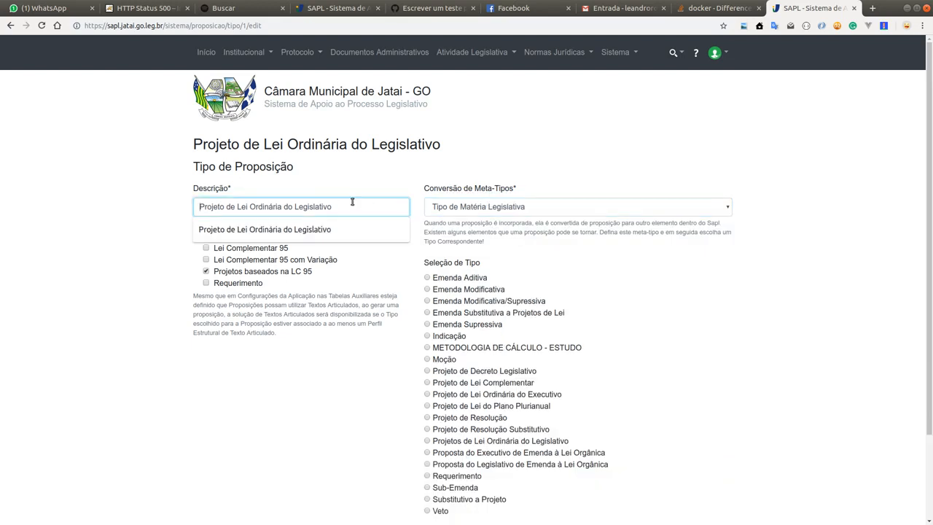
left_click(318, 207)
scroll(526, 220, "down", 2)
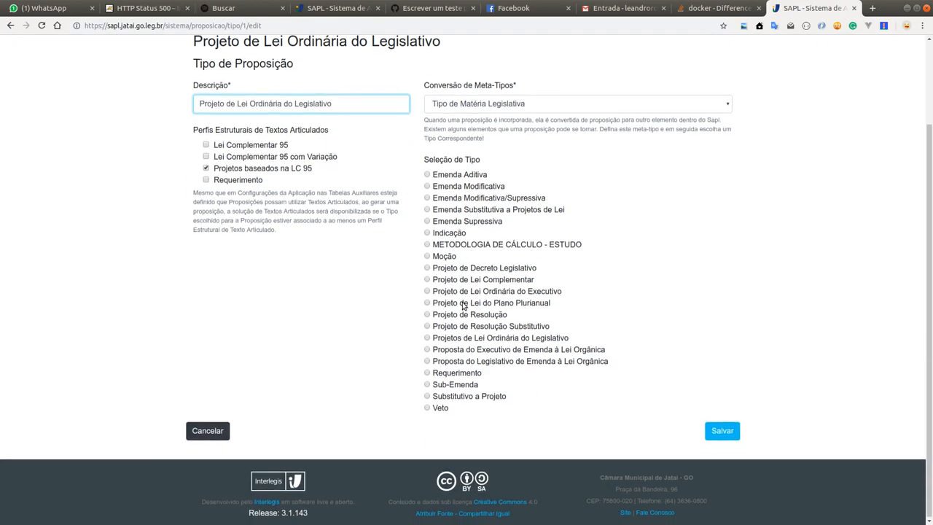
left_click(481, 340)
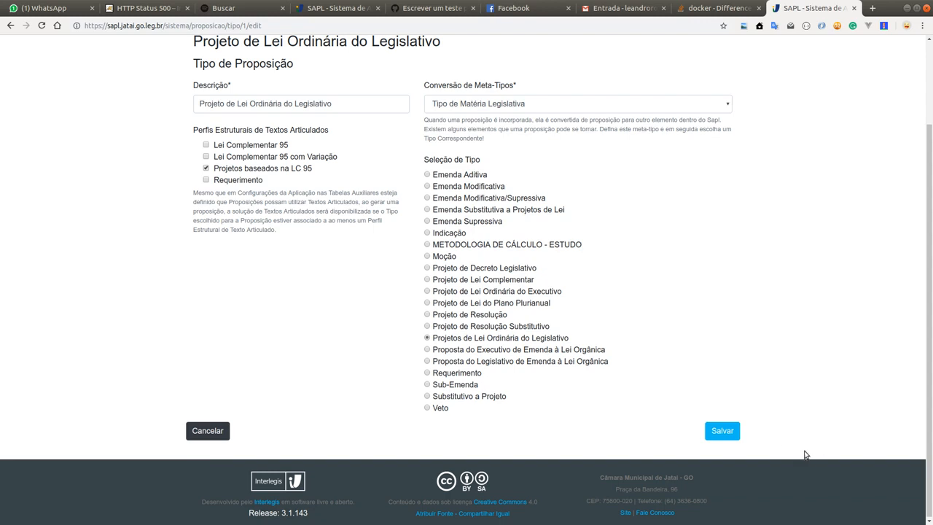
left_click(726, 436)
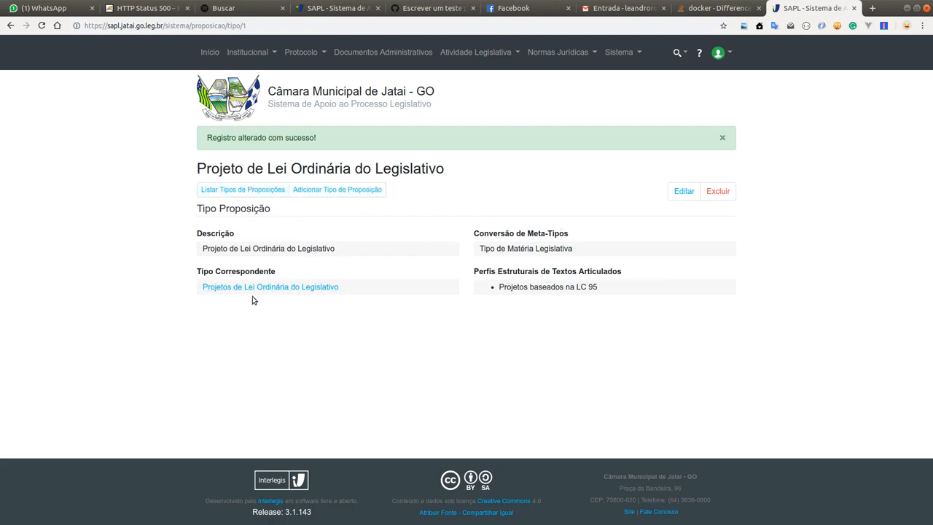
Step: Log out of the admin account and log in with another user's username and account password
left_click(715, 54)
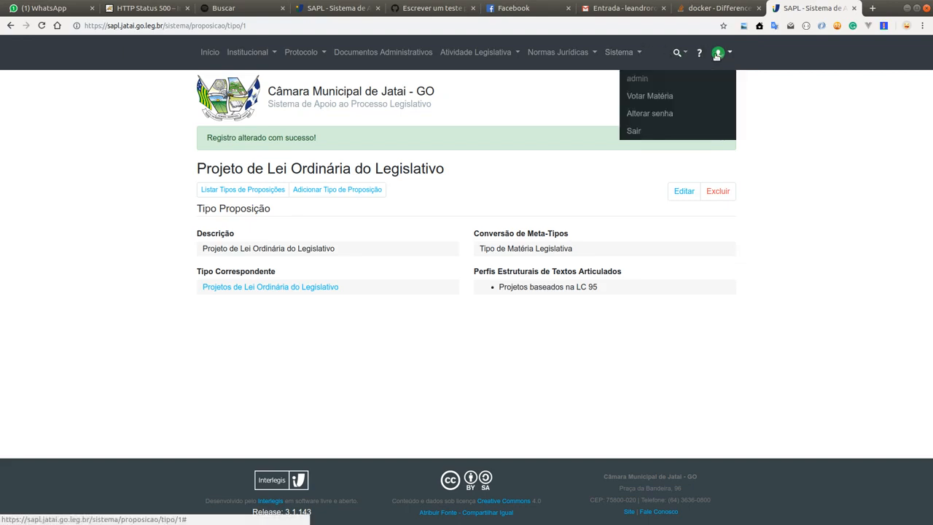
left_click(647, 131)
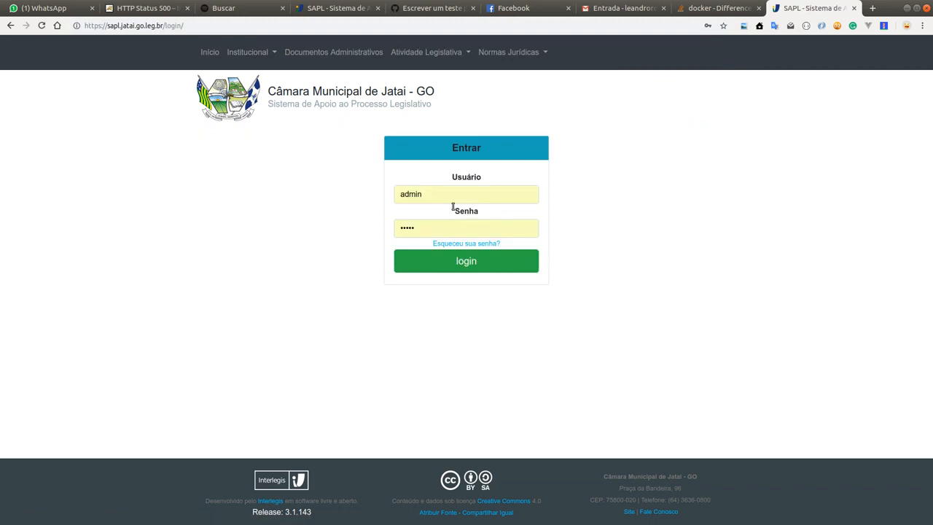
left_click(454, 199)
key("ctrl+a")
type("m")
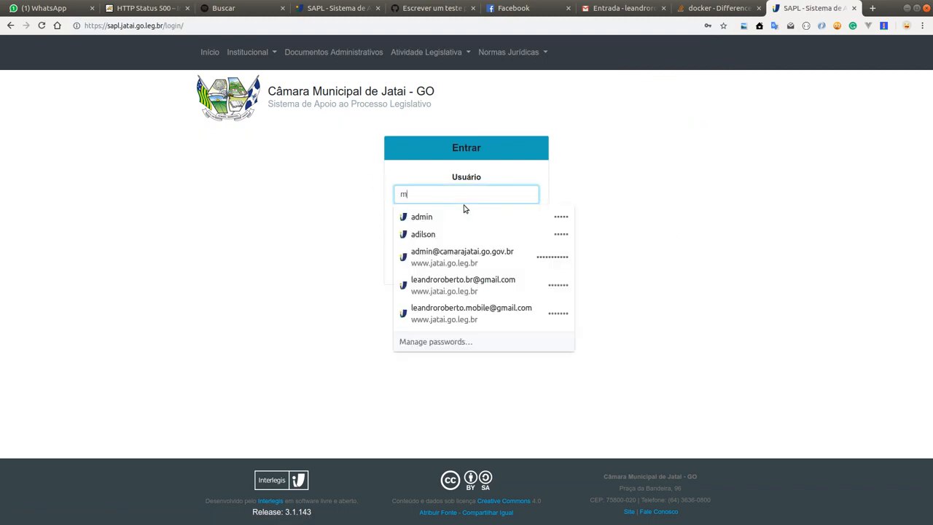
type("auro")
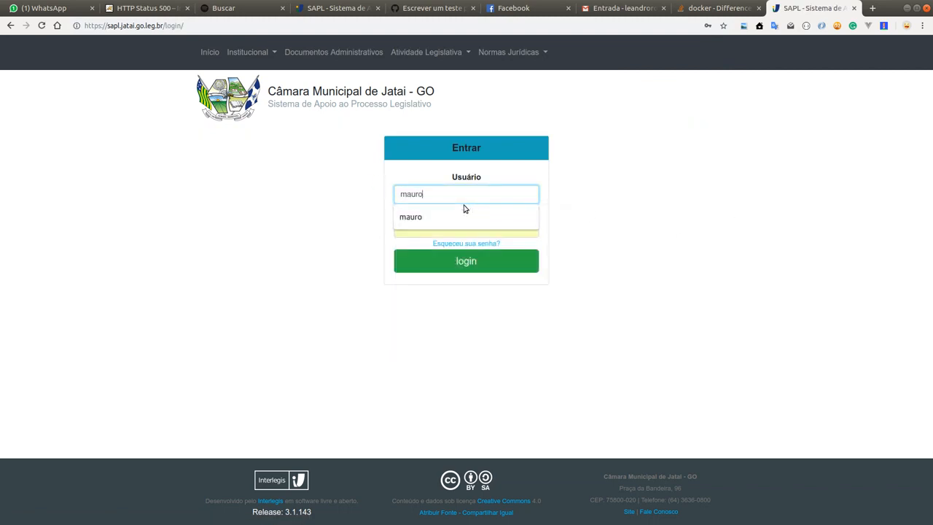
left_click(463, 209)
key("Tab")
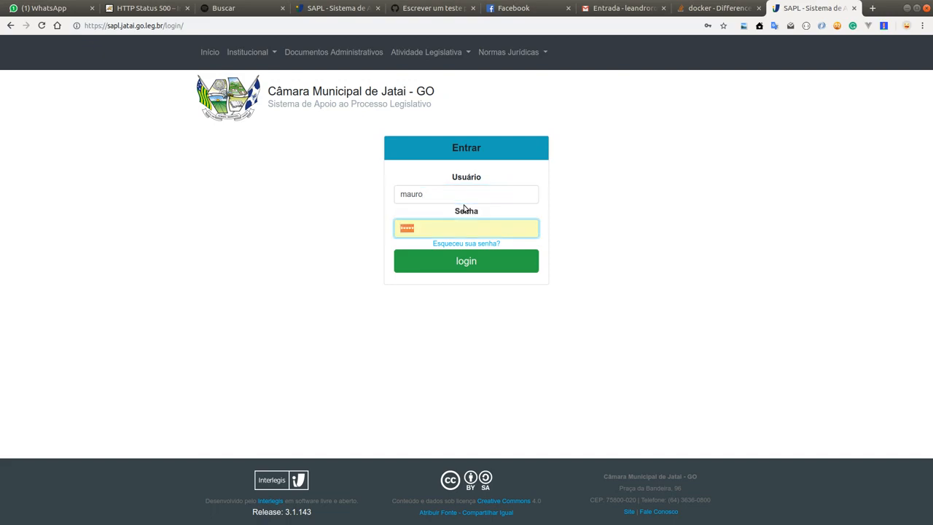
type("••••")
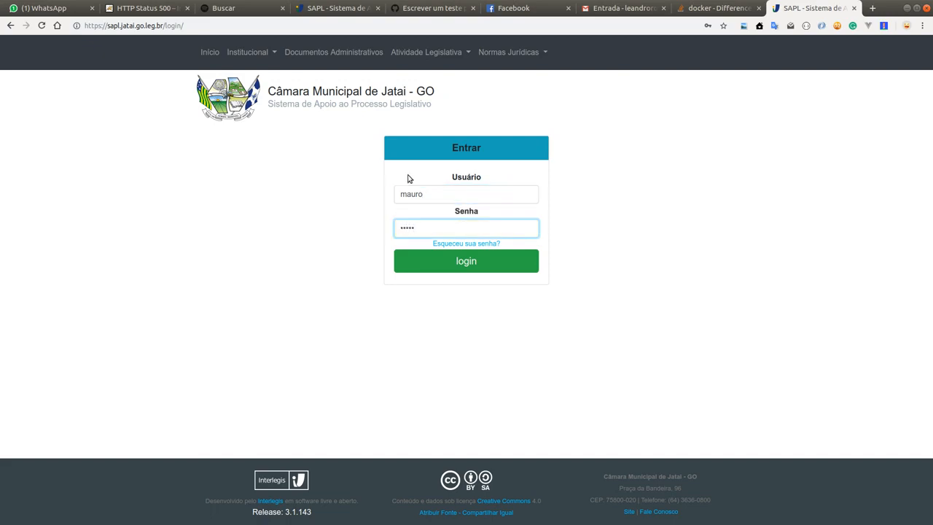
left_click(518, 262)
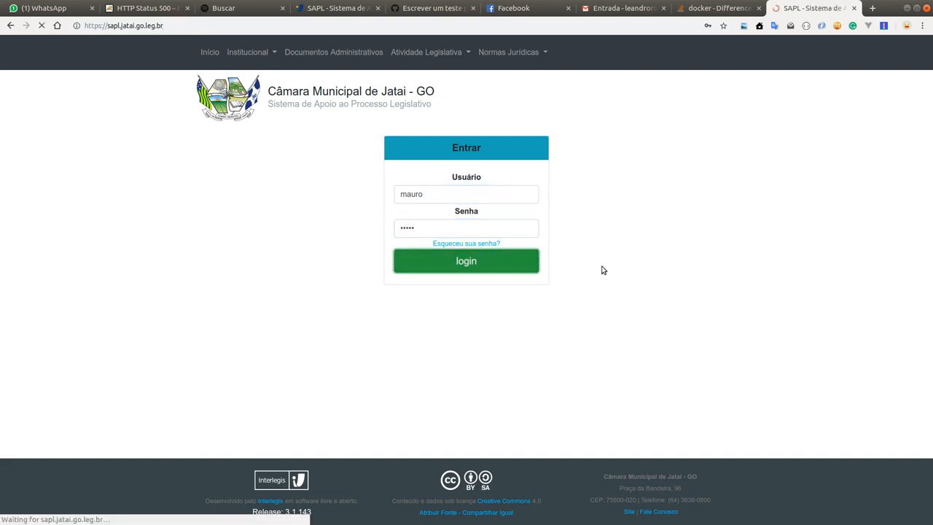
left_click(706, 107)
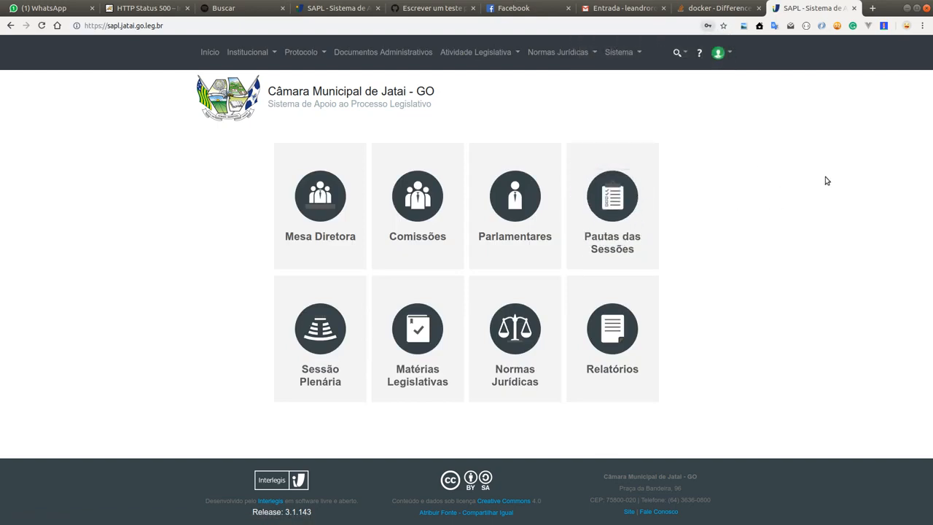
Step: Log out of the current account and log back in with the administrator's username and password
left_click(720, 56)
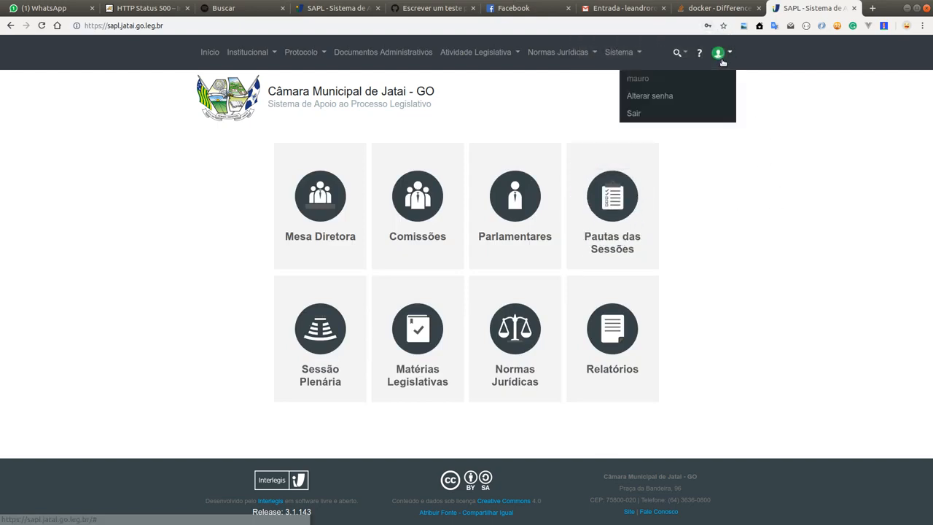
left_click(702, 114)
left_click_drag(488, 204, 391, 194)
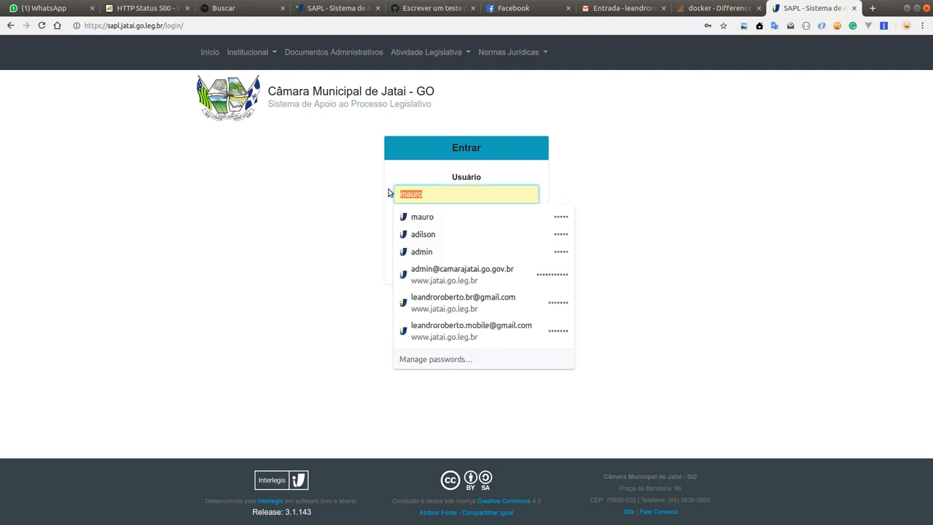
type("admin")
key("Tab")
type("admin")
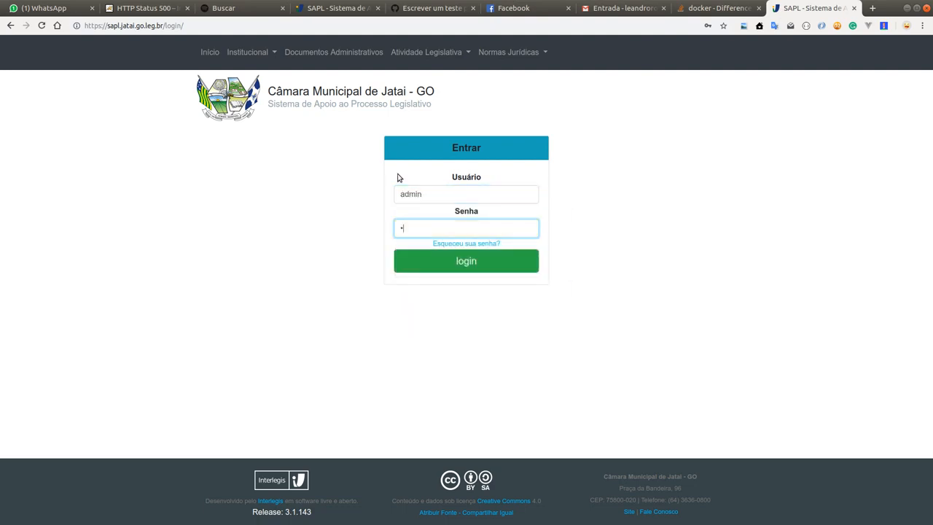
key("Return")
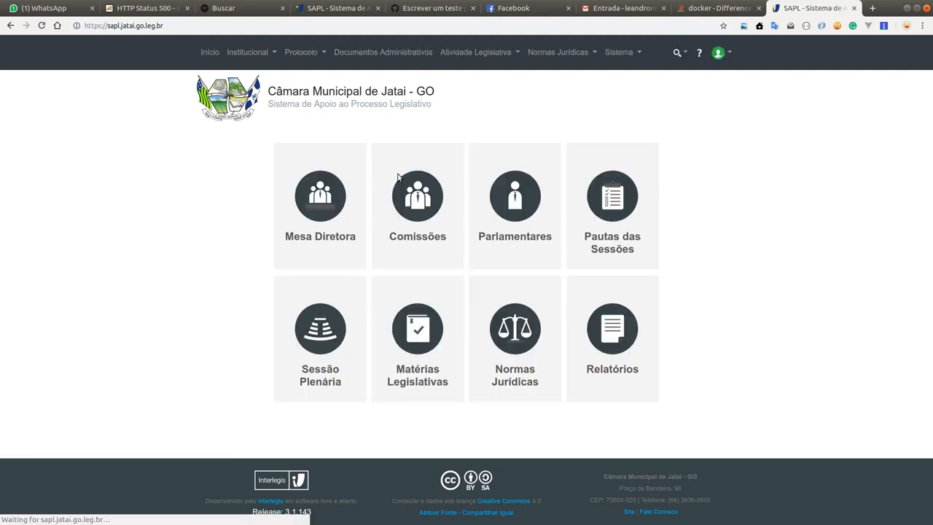
Step: In user administration, open the last listed user's account, enable the Operador de Protocolo Administrativo role and save the changes
left_click(618, 52)
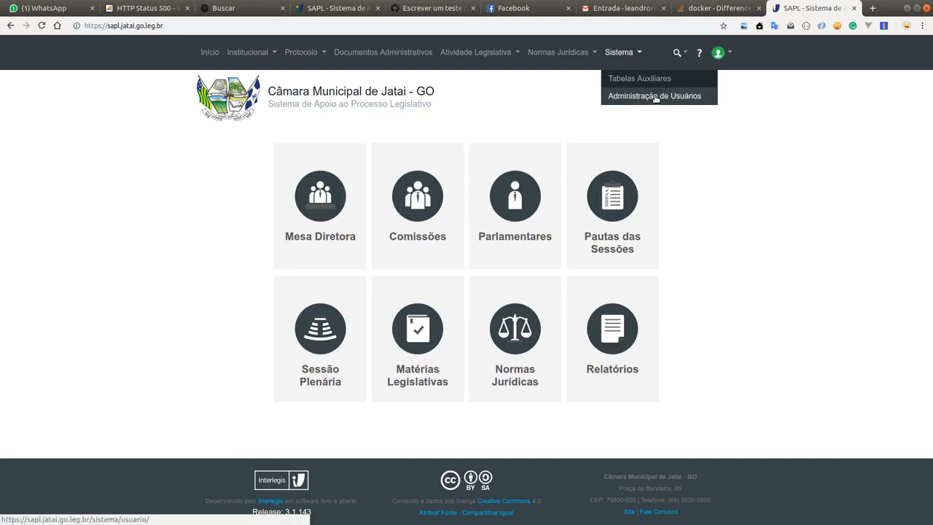
left_click(653, 96)
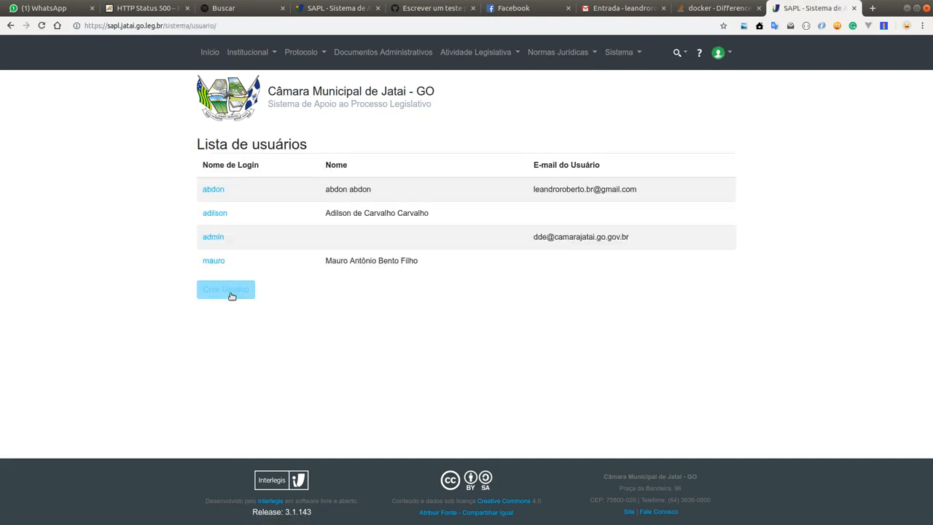
left_click(213, 261)
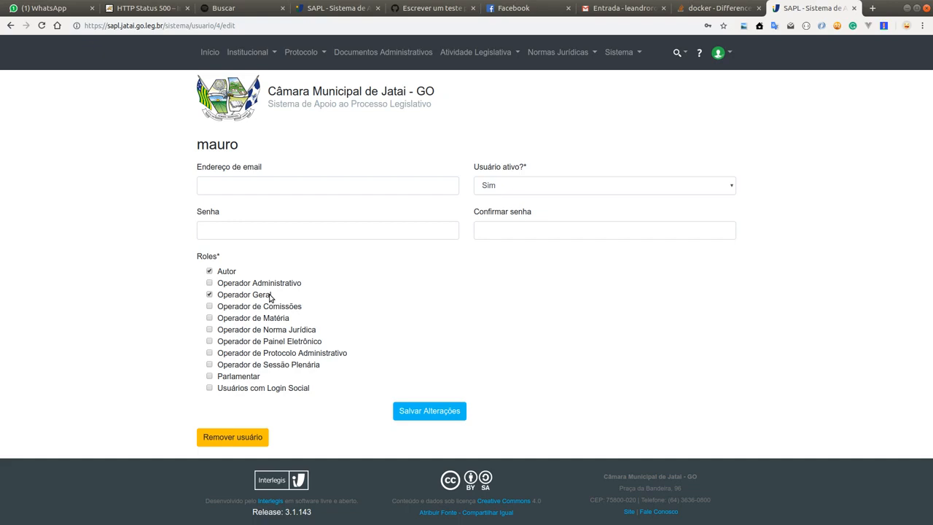
left_click(259, 355)
left_click(433, 414)
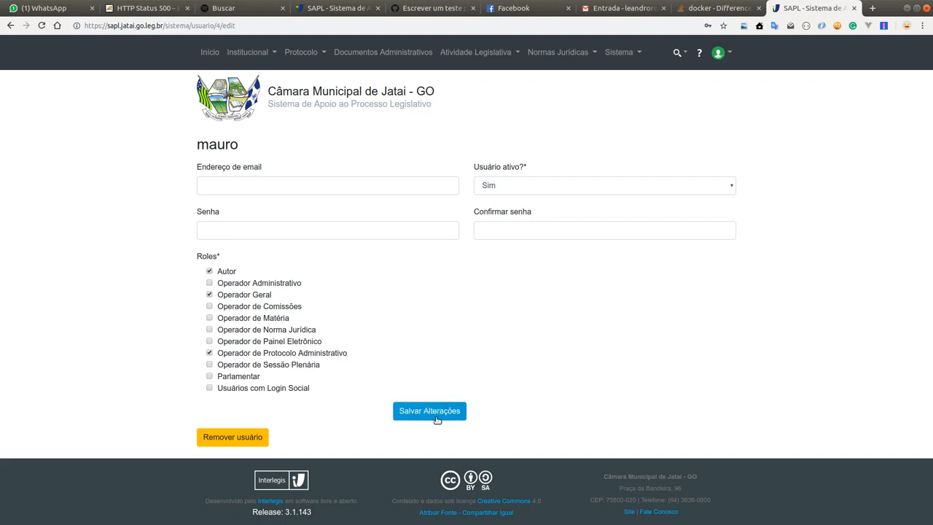
Step: Log out of the administrator account and log in with the edited user's username and account password
left_click(726, 52)
left_click(691, 132)
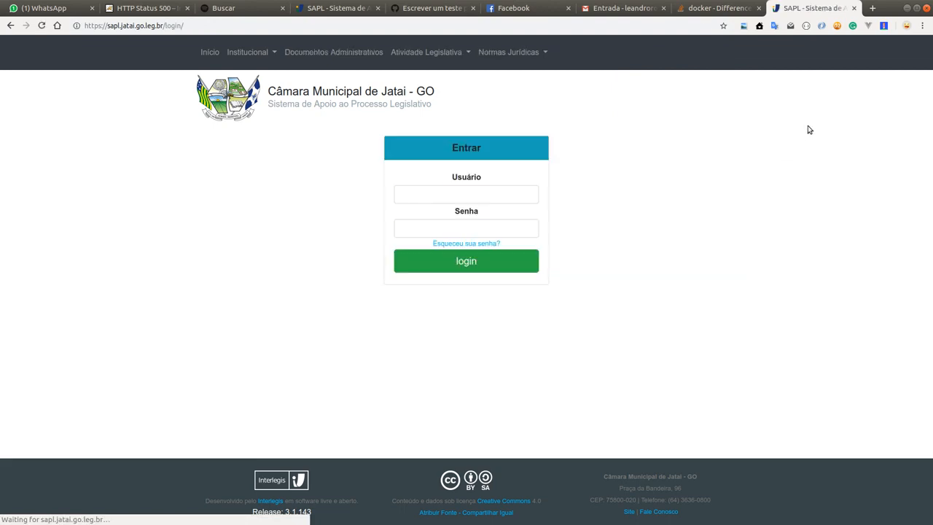
left_click(210, 52)
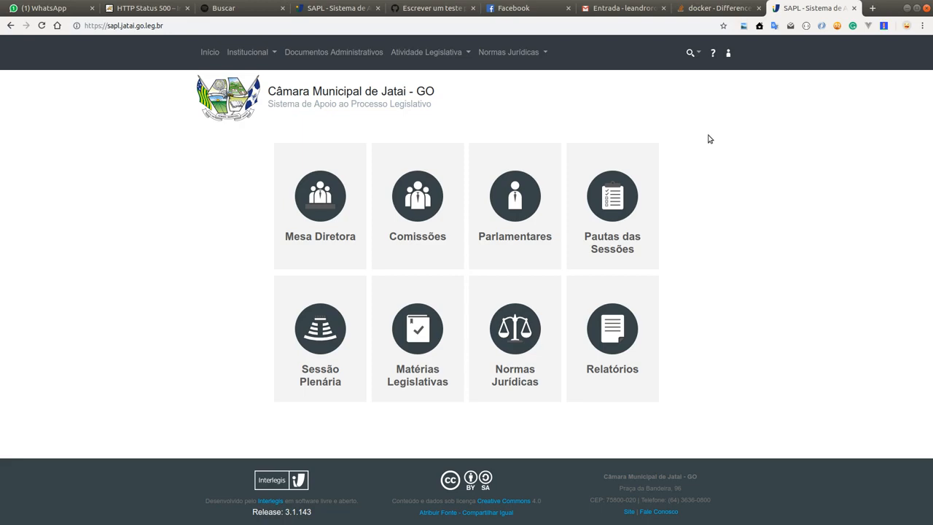
left_click(728, 52)
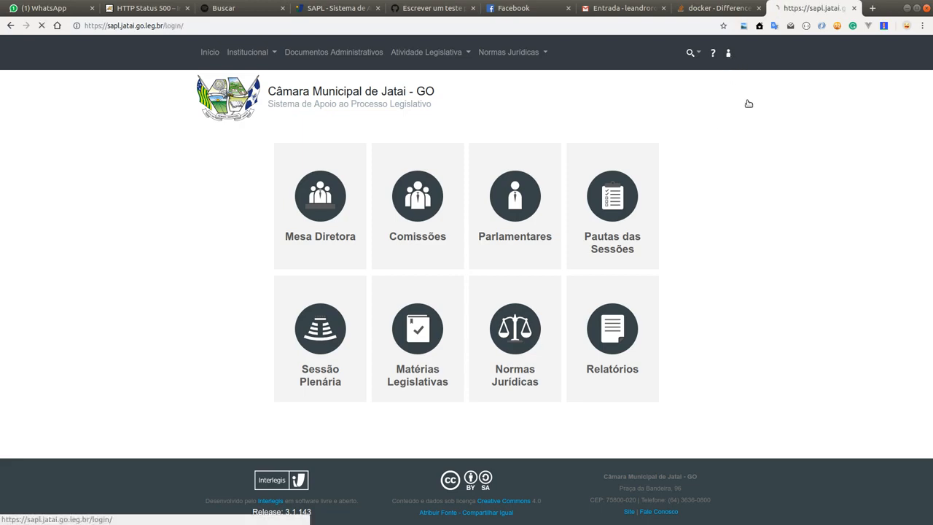
left_click(495, 193)
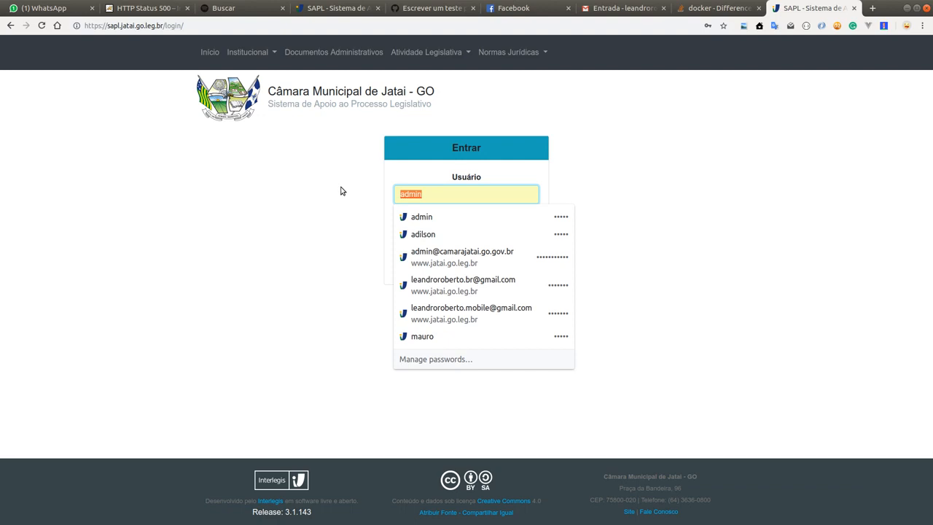
type("mauro")
key("Tab")
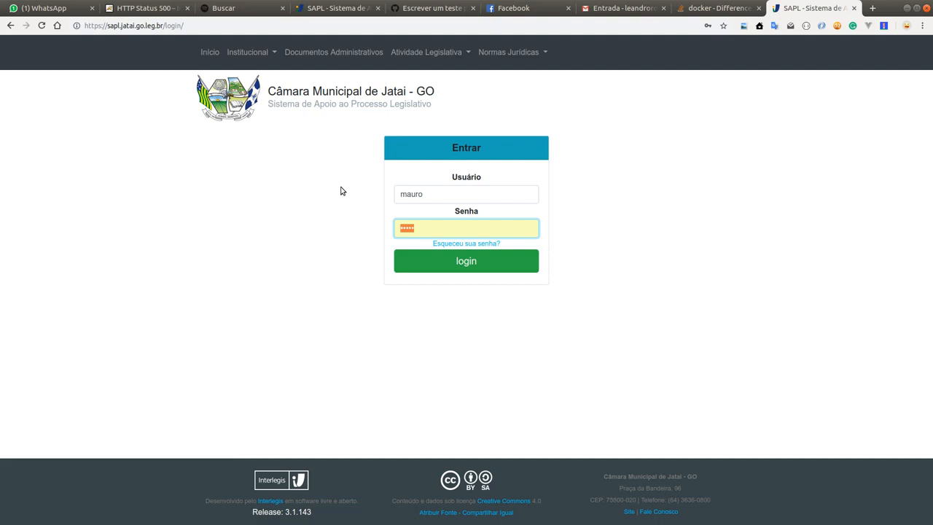
type("•")
key("BackSpace")
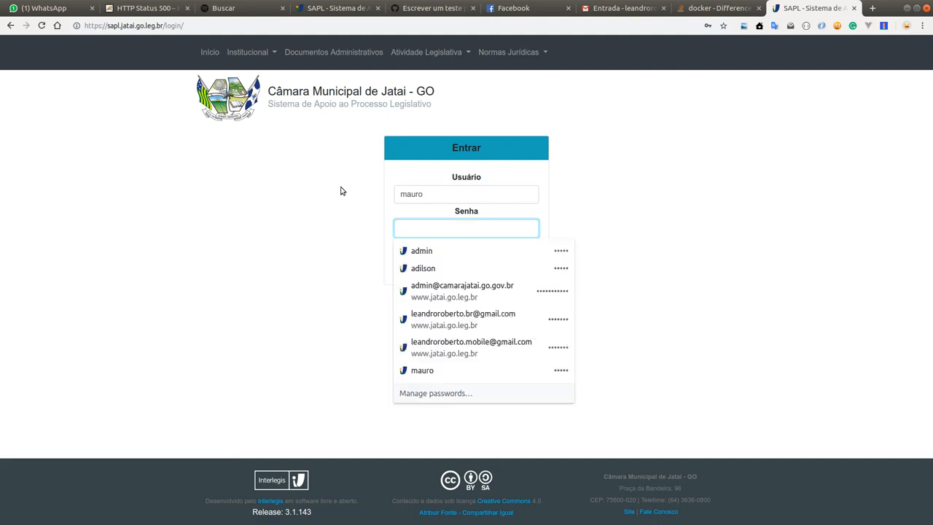
type("•••••")
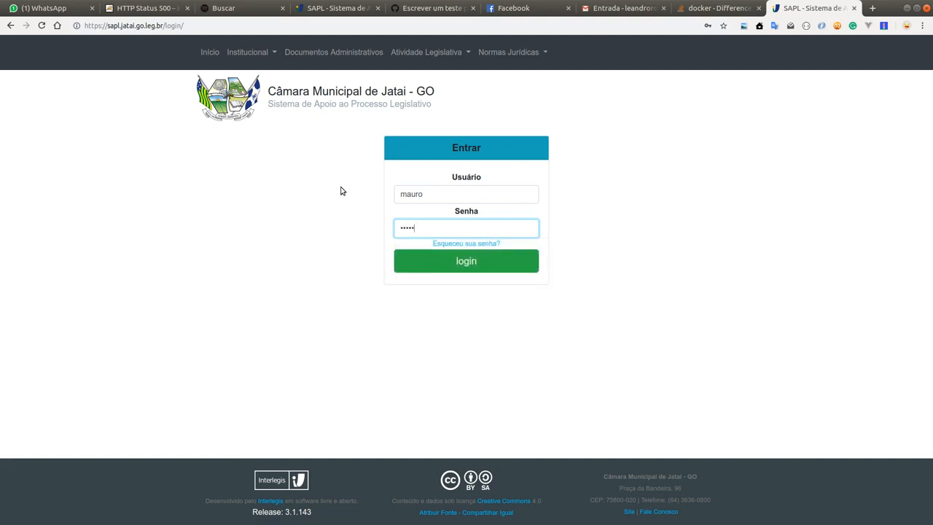
left_click(467, 267)
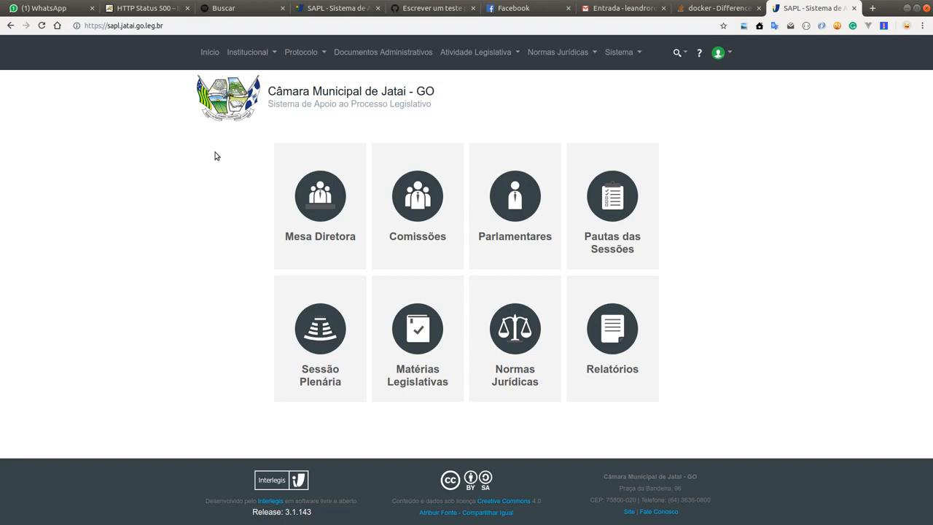
Step: Open the Proposições list under legislative activity and start adding a new proposition
left_click(316, 53)
left_click(476, 55)
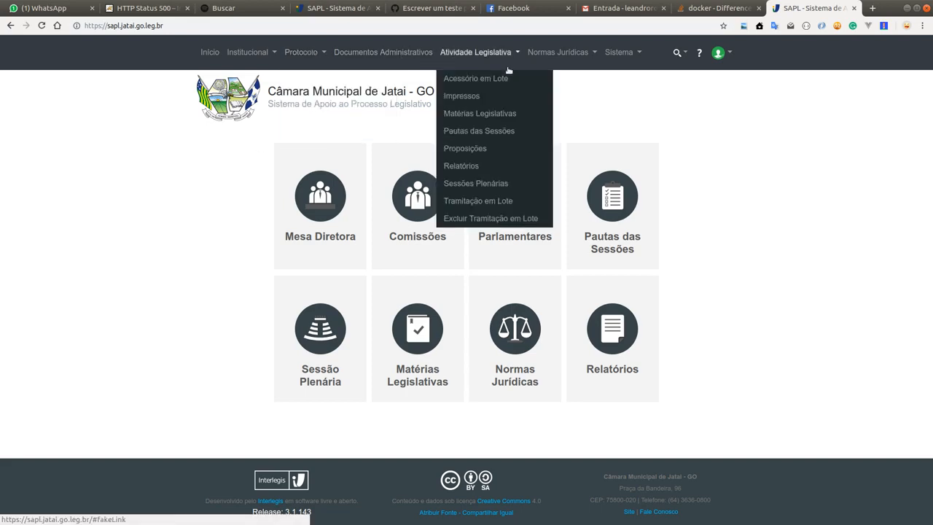
left_click(718, 52)
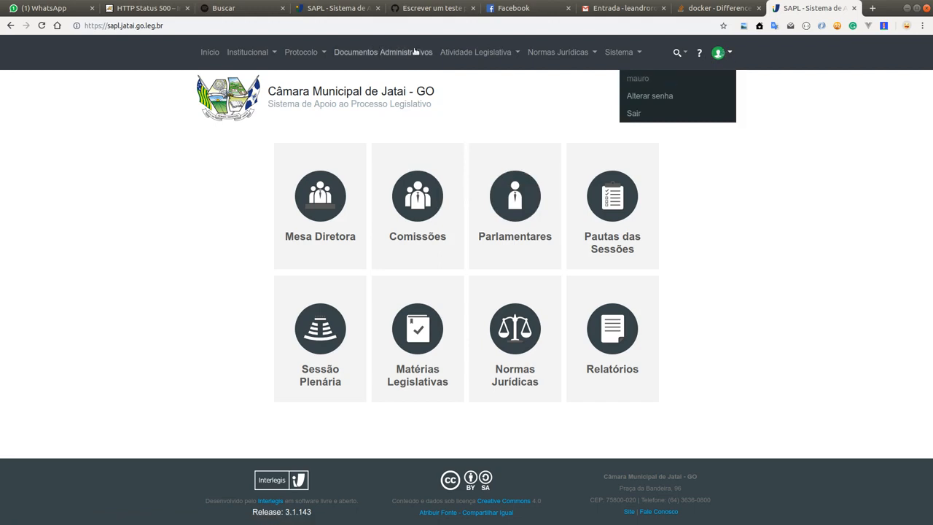
left_click(463, 54)
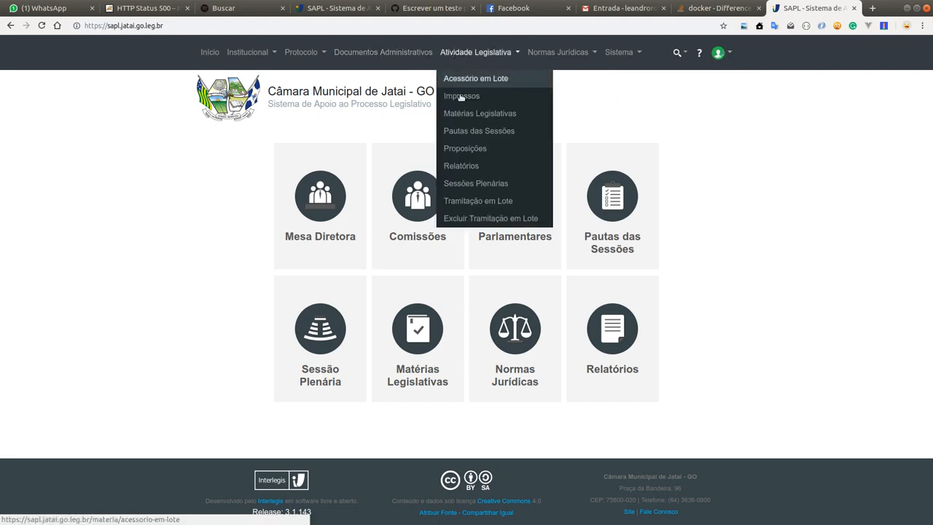
left_click(491, 149)
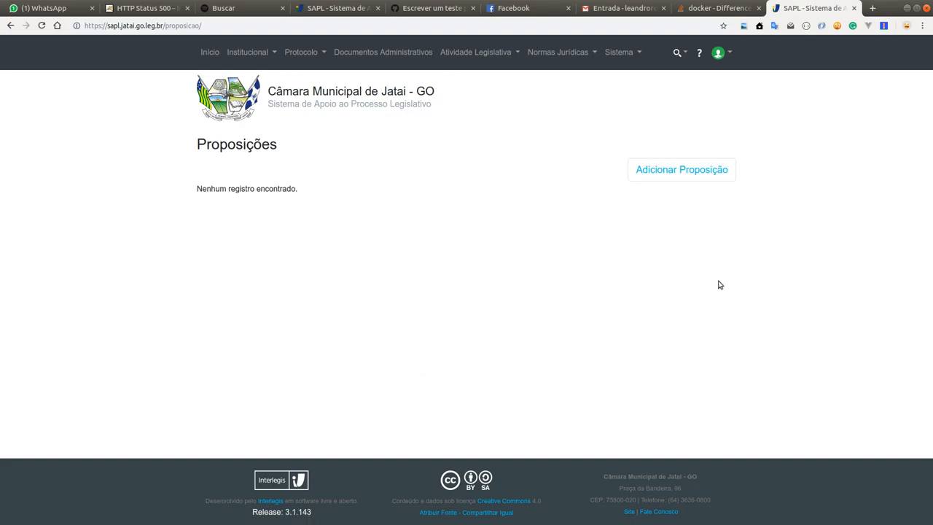
left_click(685, 174)
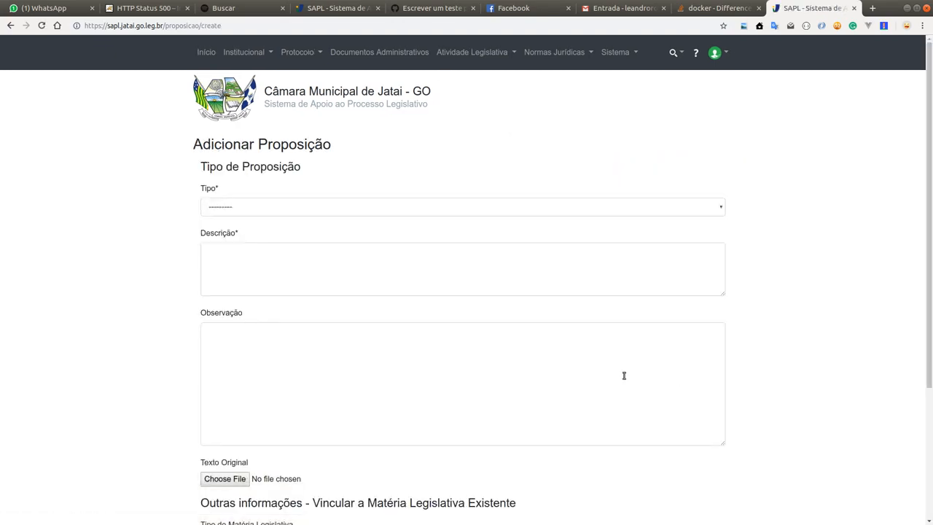
Step: Set the proposition's Tipo to Projeto de Lei Ordinária do Legislativo and enter "teste de criação de proposição" as the Descrição
left_click(308, 209)
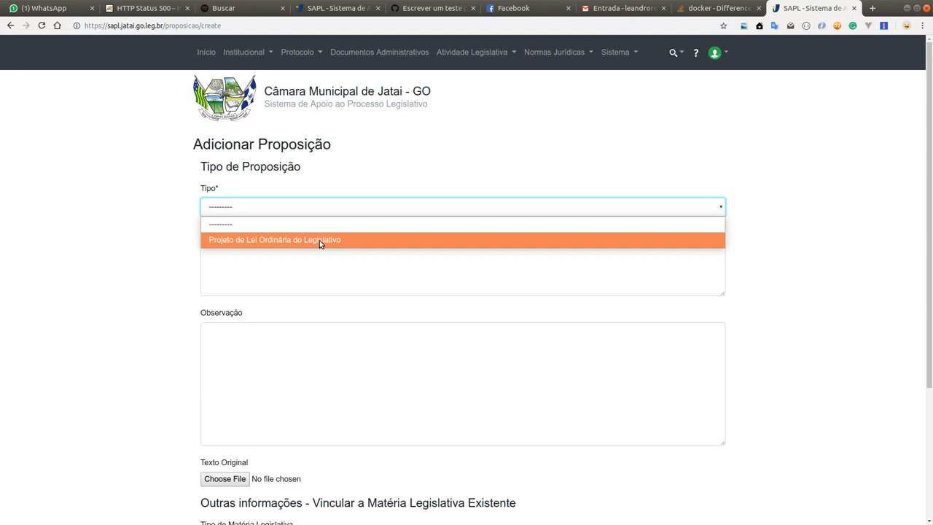
left_click(319, 240)
left_click(318, 266)
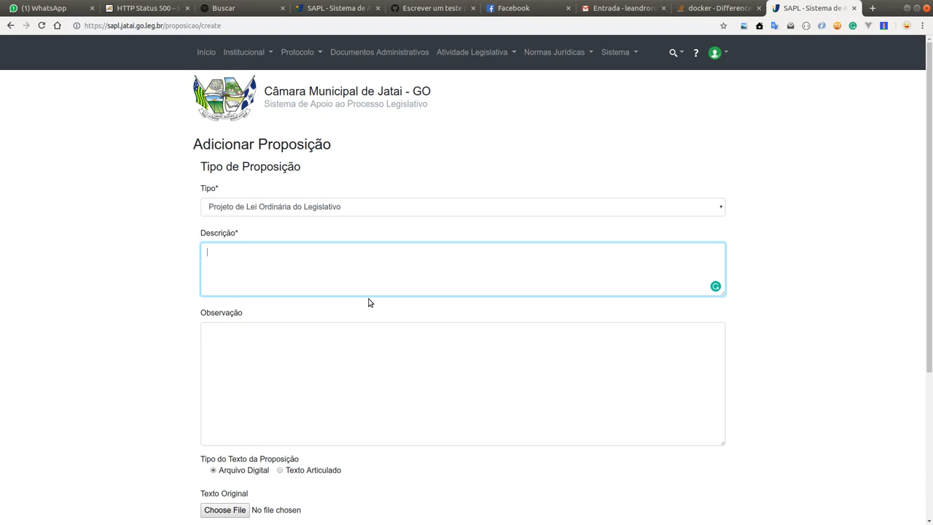
type("teste de")
key("BackSpace")
key("BackSpace")
key("BackSpace")
type("de criação de proposição")
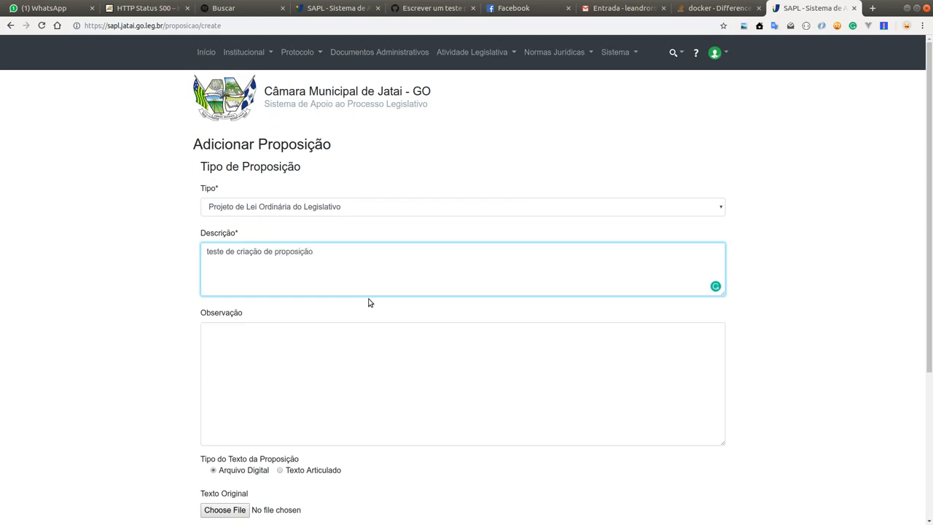
key("ctrl+a")
left_click(341, 344)
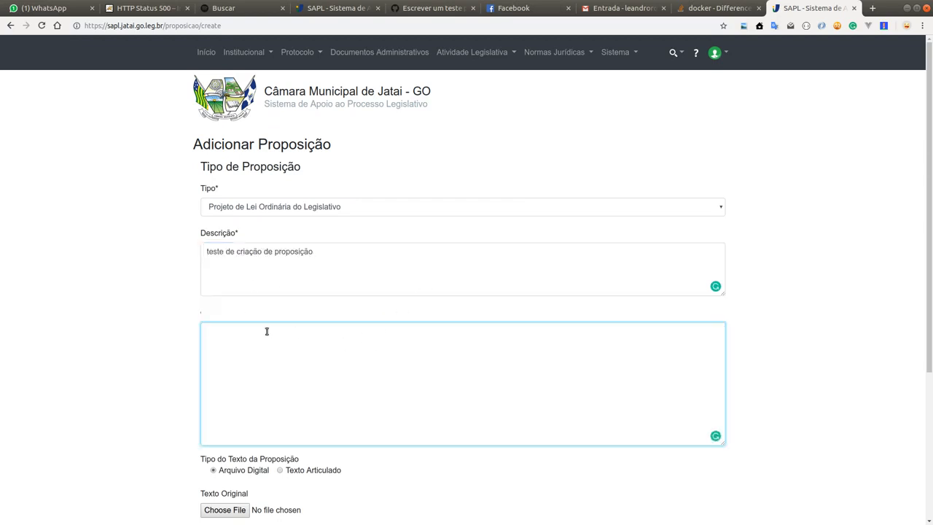
Step: Keep the proposition's text type as Arquivo Digital and attach "Novo Documento 2019-02-12 17.15.28_20190212171547.pdf" as the Texto Original
scroll(168, 255, "down", 4)
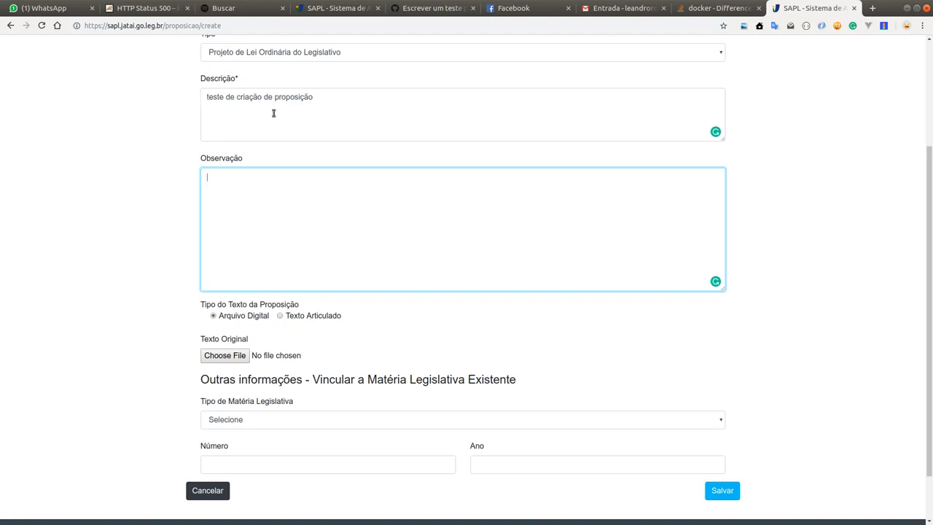
left_click(318, 318)
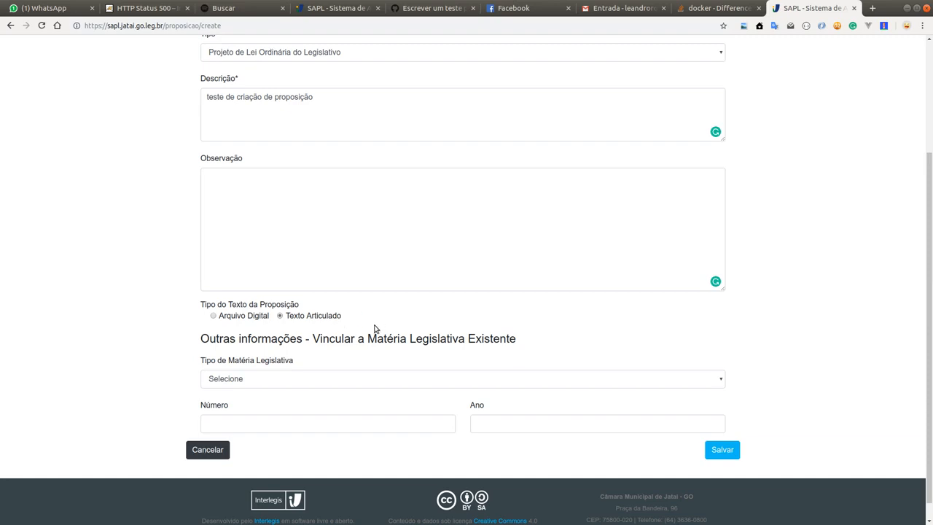
left_click(235, 316)
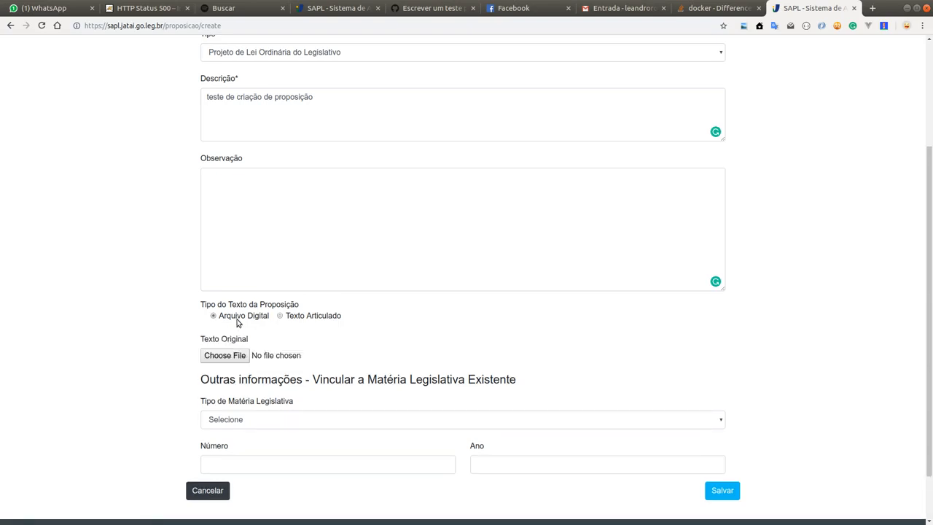
left_click(224, 355)
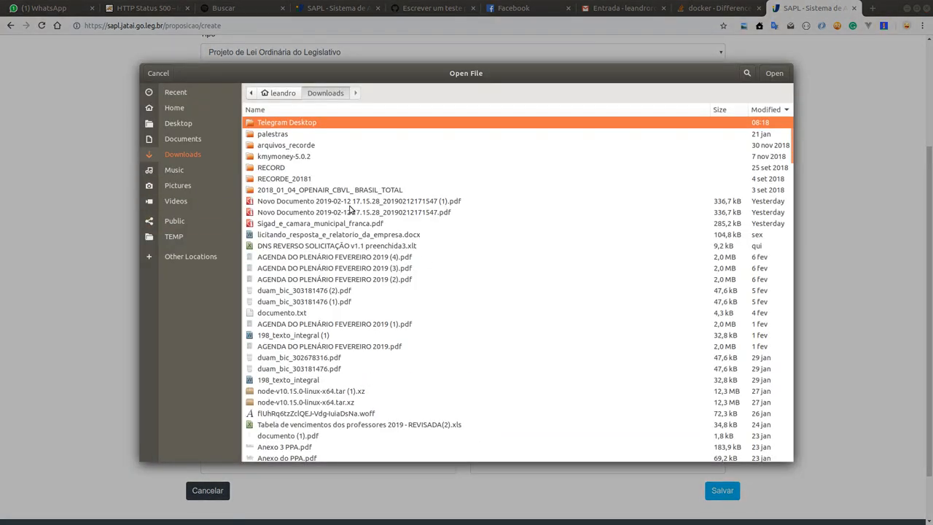
double_click(329, 213)
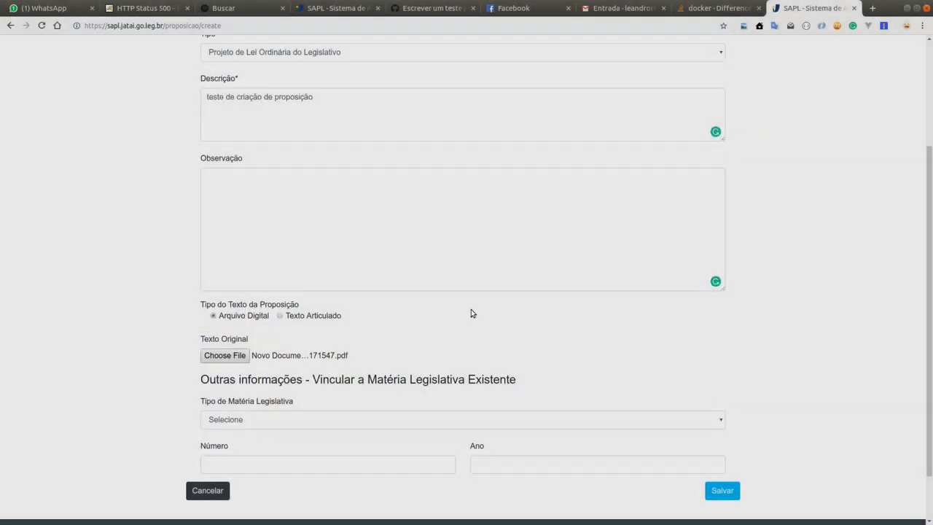
Step: Fill in the link to an existing legislative matter with type Projeto de Lei Ordinária do Executivo, Número 1 and Ano 2018
scroll(84, 243, "down", 2)
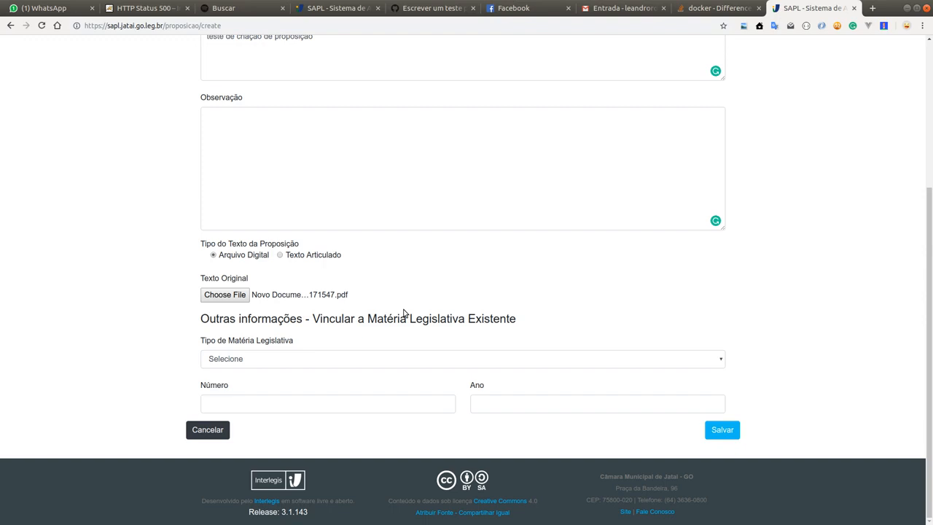
scroll(404, 312, "up", 3)
scroll(349, 350, "down", 3)
scroll(285, 226, "up", 4)
scroll(527, 181, "down", 4)
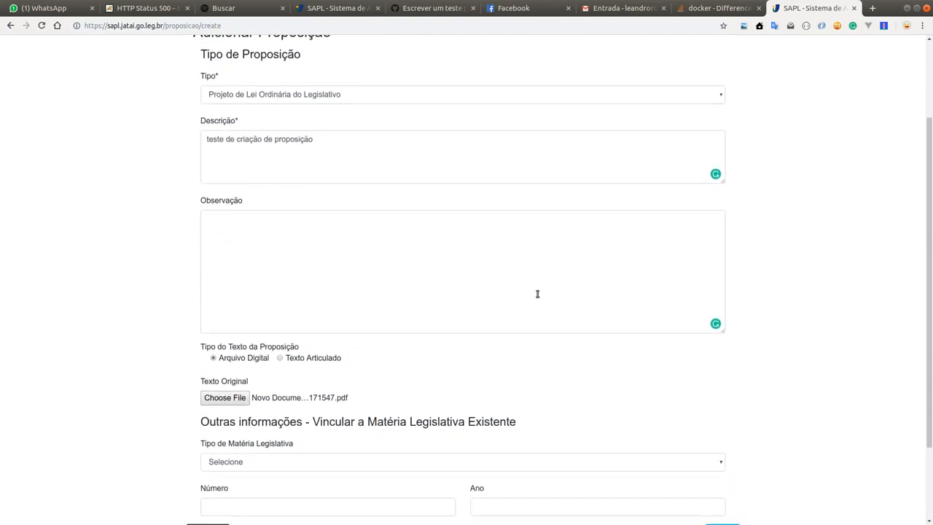
left_click(272, 358)
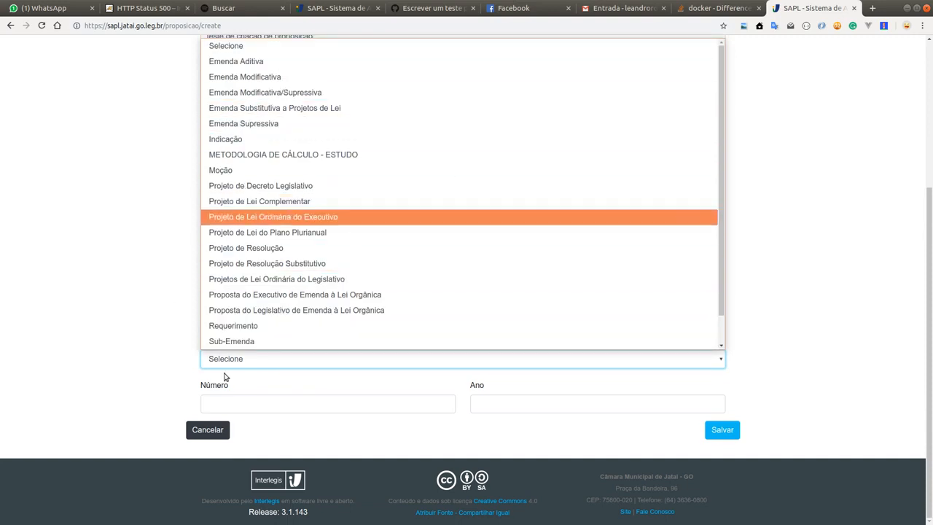
left_click(133, 317)
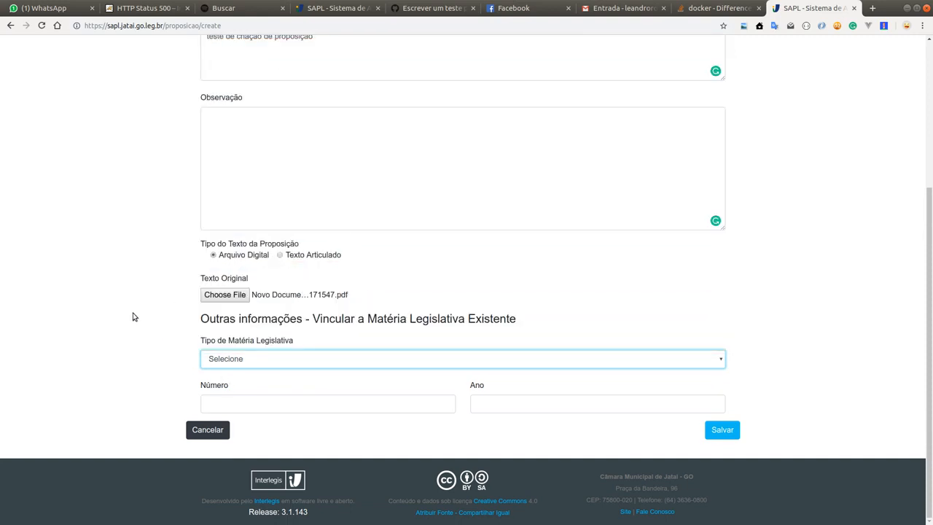
left_click(264, 360)
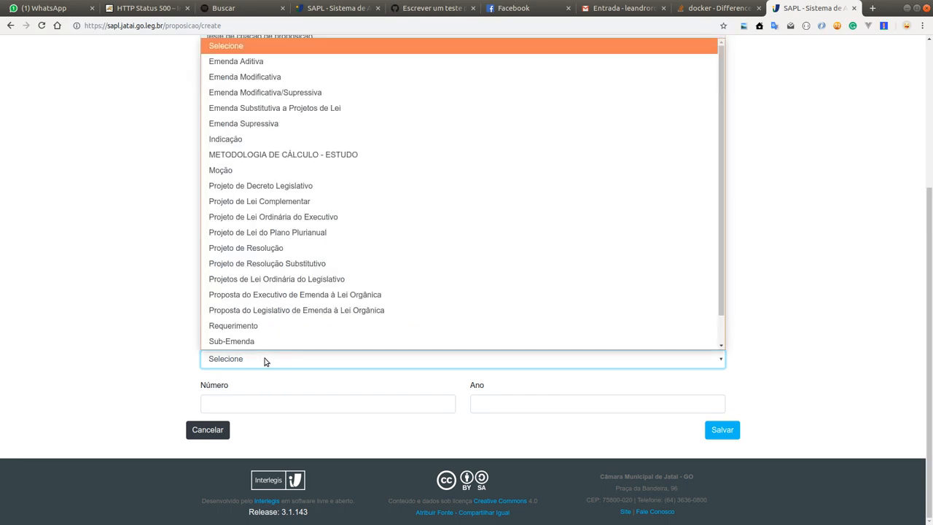
left_click(294, 217)
left_click(305, 397)
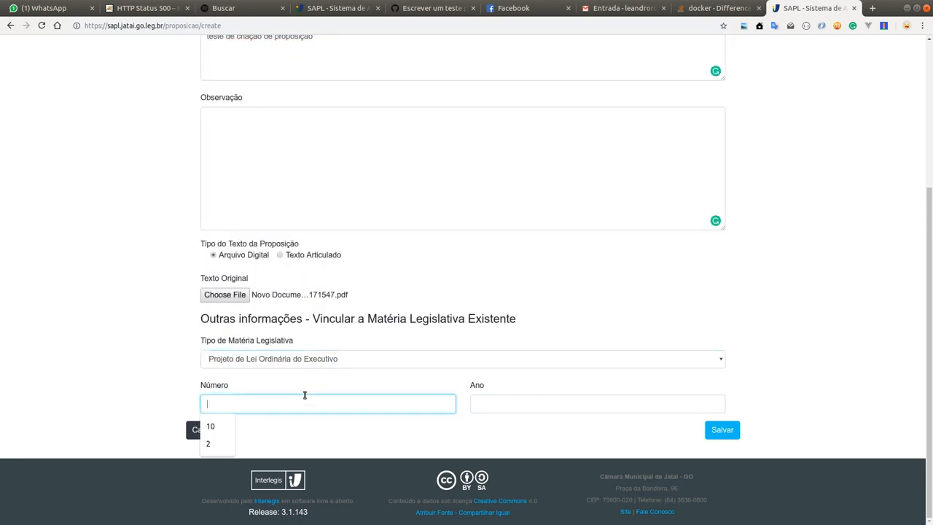
type("1")
key("Tab")
type("2018")
key("Tab")
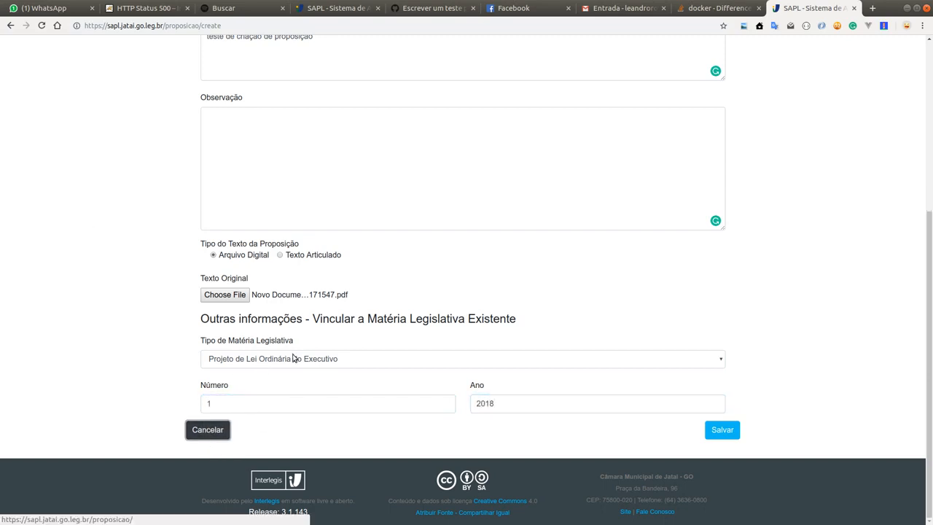
Step: Clear the link to the existing legislative matter by resetting its type to Selecione and emptying Número and Ano
left_click(327, 361)
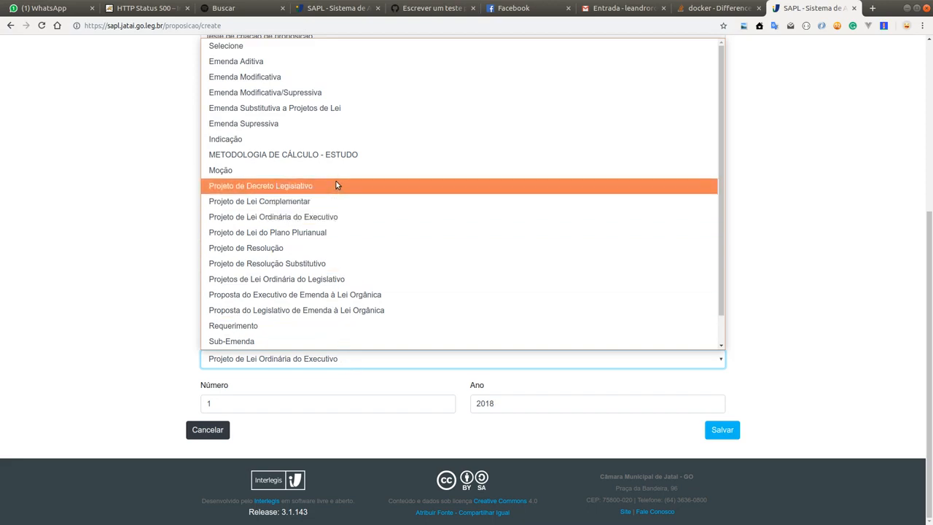
left_click(266, 52)
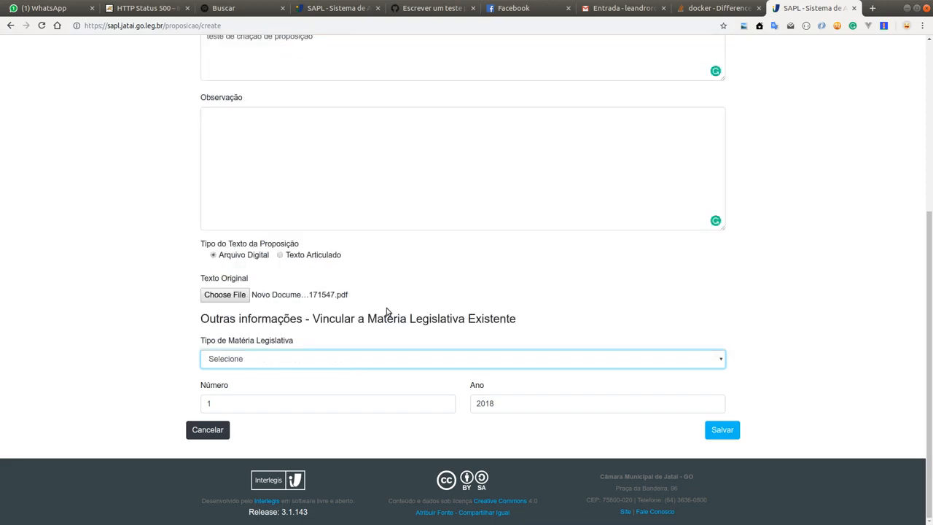
left_click(311, 403)
key("BackSpace")
left_click(510, 403)
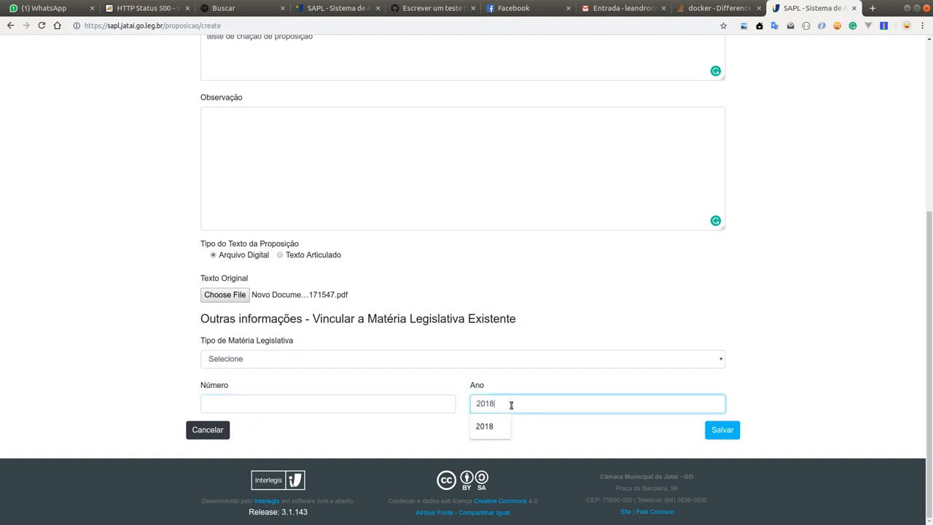
left_click_drag(510, 403, 462, 404)
key("BackSpace")
scroll(296, 161, "up", 7)
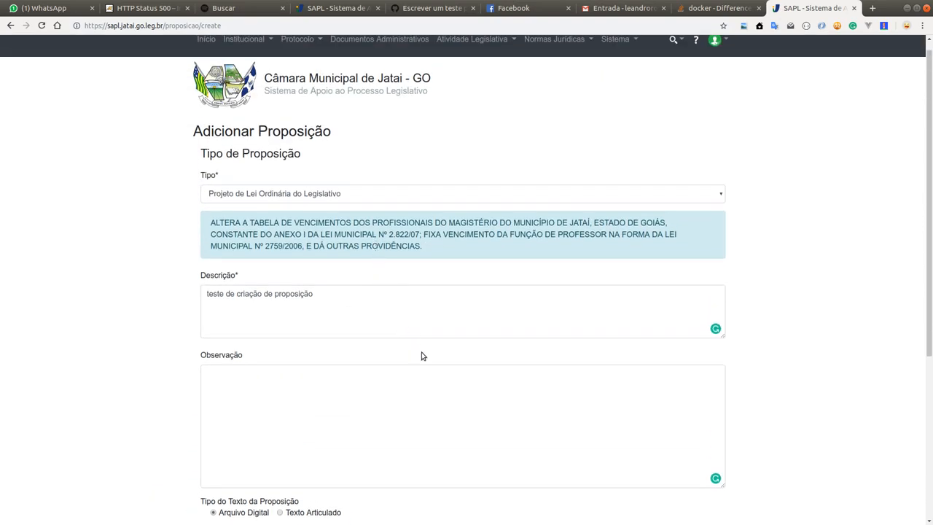
scroll(486, 392, "down", 3)
scroll(485, 397, "down", 5)
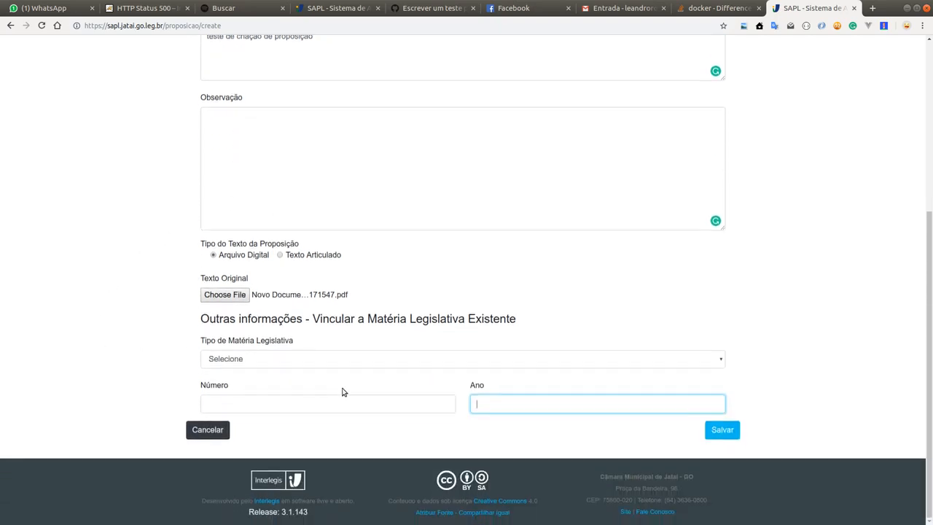
Step: Link the proposition to an existing matter with type Projeto de Lei Ordinária do Executivo, Número 5 and Ano 2018
left_click(348, 362)
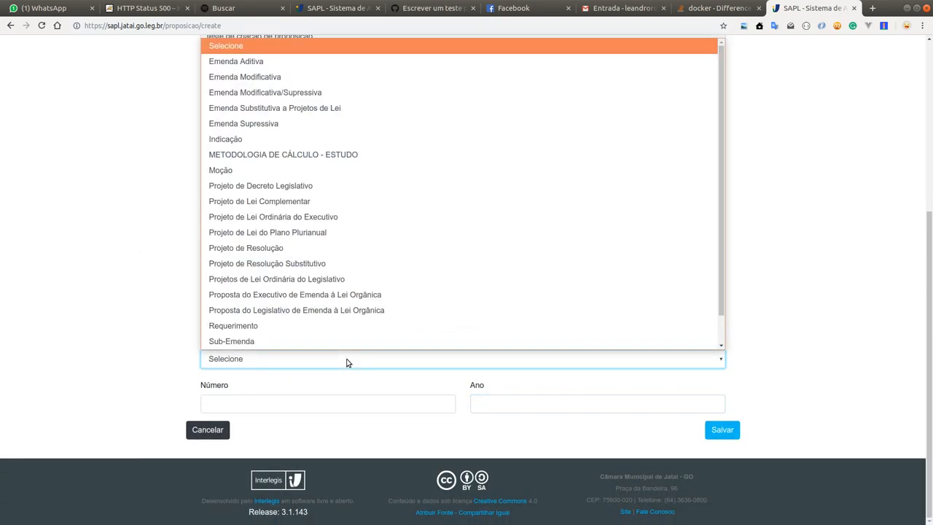
left_click(327, 407)
left_click(327, 407)
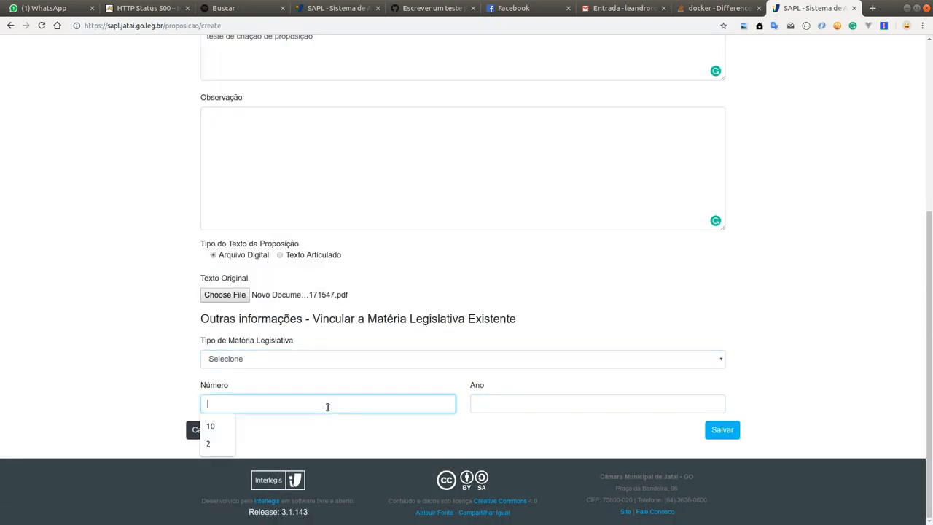
scroll(304, 365, "up", 4)
scroll(366, 346, "down", 4)
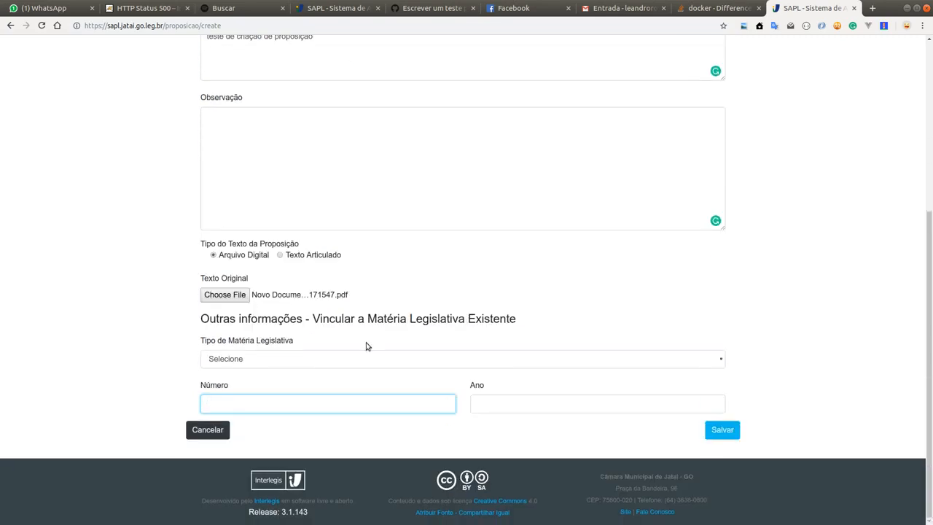
left_click(318, 364)
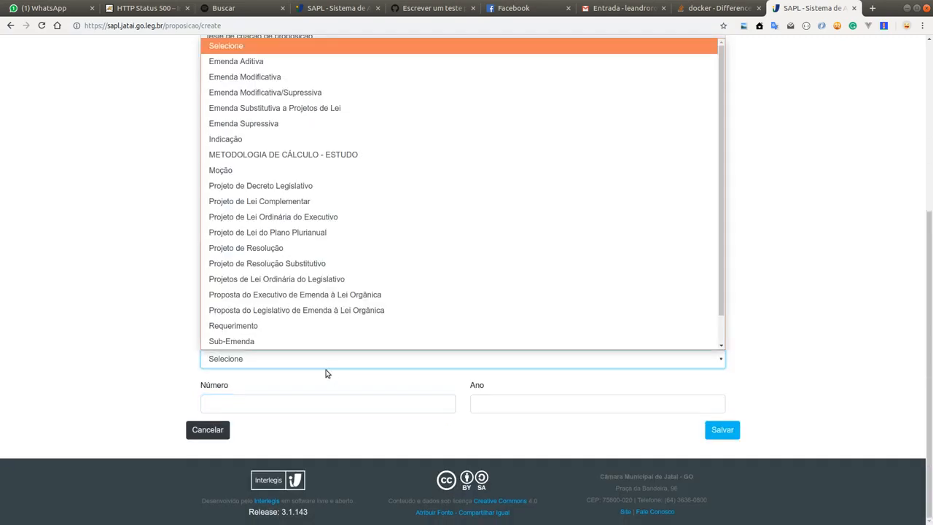
left_click(316, 216)
left_click(276, 406)
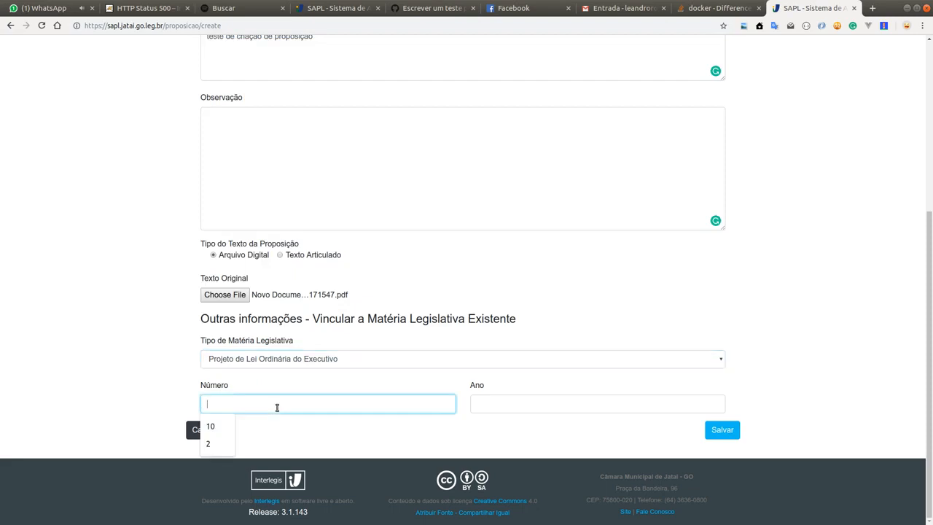
type("5")
key("Tab")
type("20")
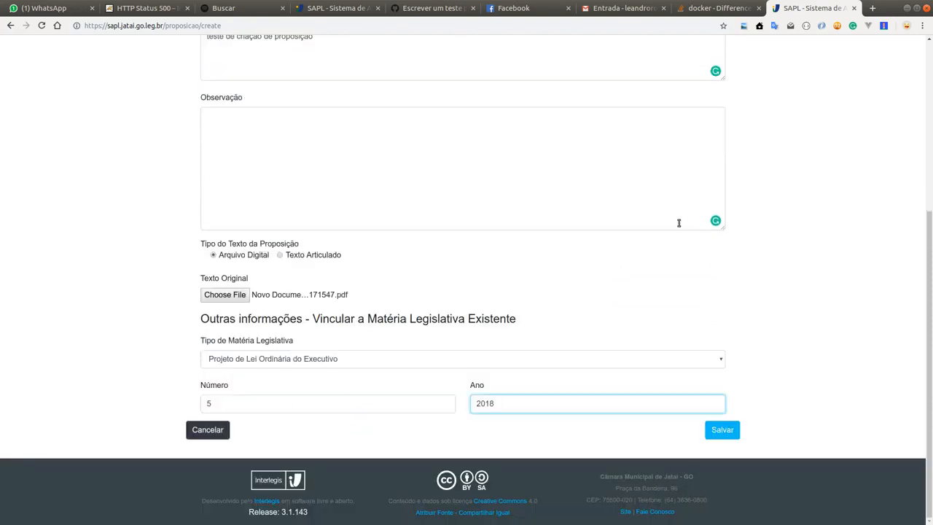
scroll(396, 186, "up", 2)
scroll(396, 187, "up", 1)
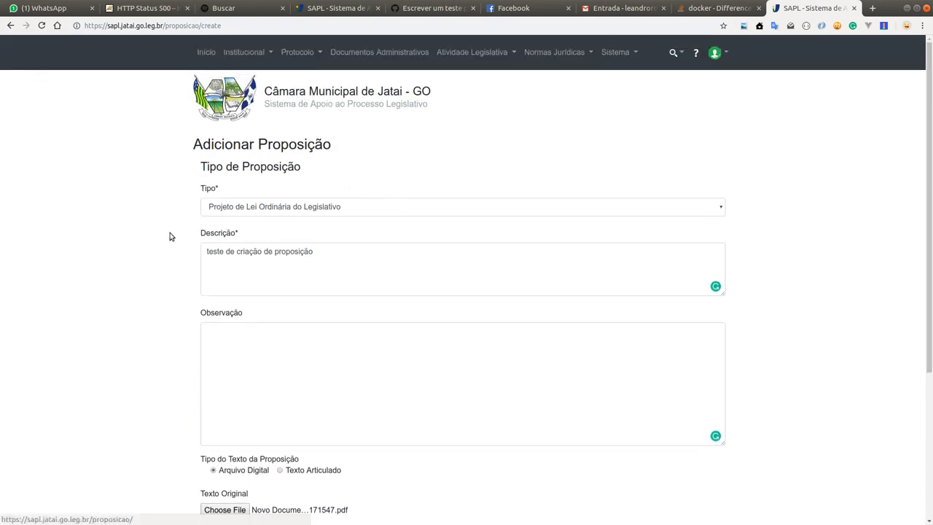
scroll(515, 255, "down", 3)
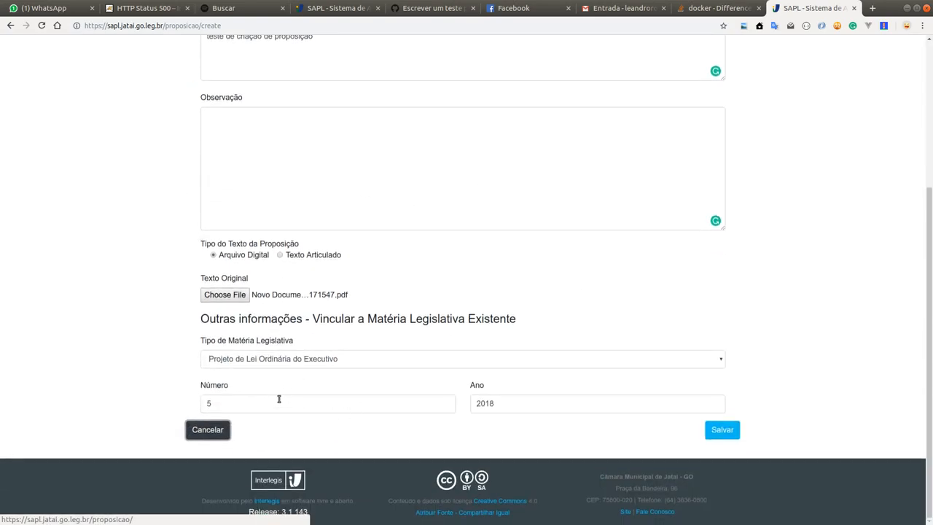
Step: Set the linked matter's Número to 1 and check its summary below the proposition's Tipo
scroll(279, 396, "up", 3)
scroll(267, 400, "down", 2)
double_click(202, 428)
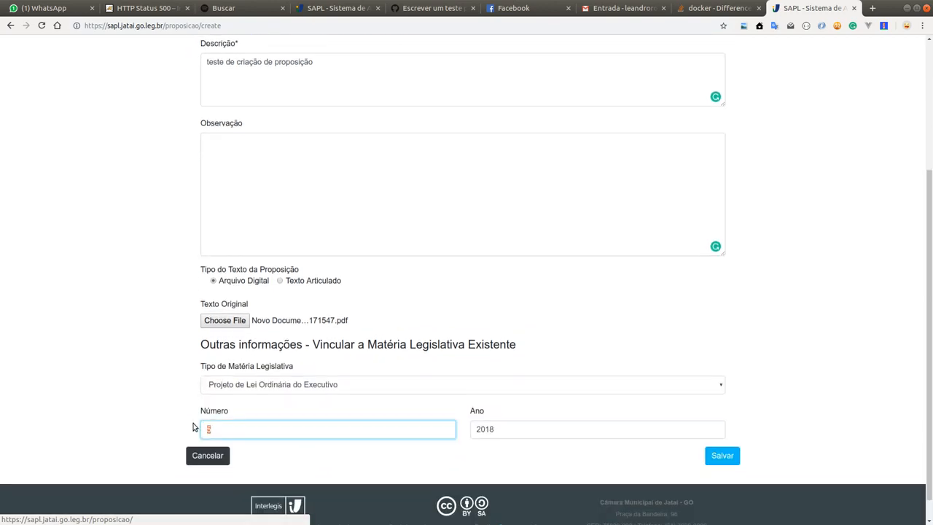
type("1")
key("Tab")
key("Tab")
scroll(500, 267, "up", 3)
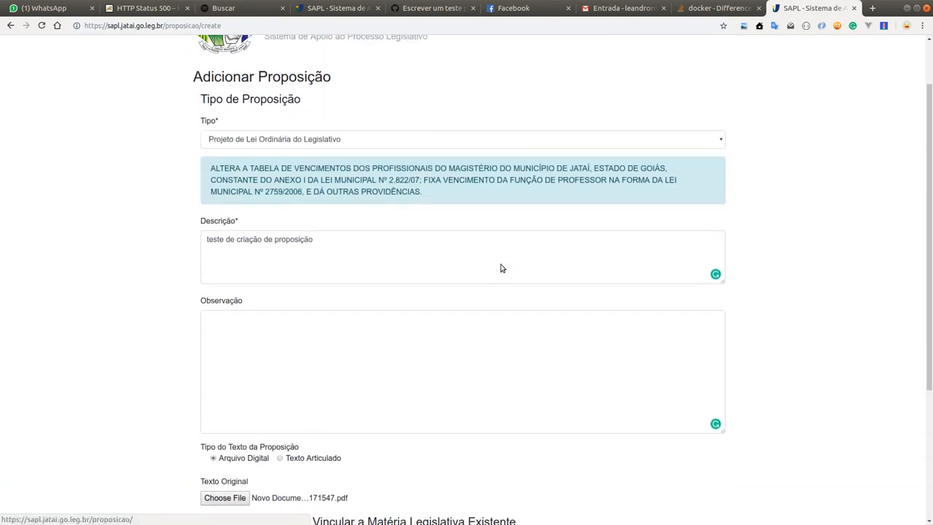
scroll(360, 365, "down", 2)
scroll(360, 365, "down", 1)
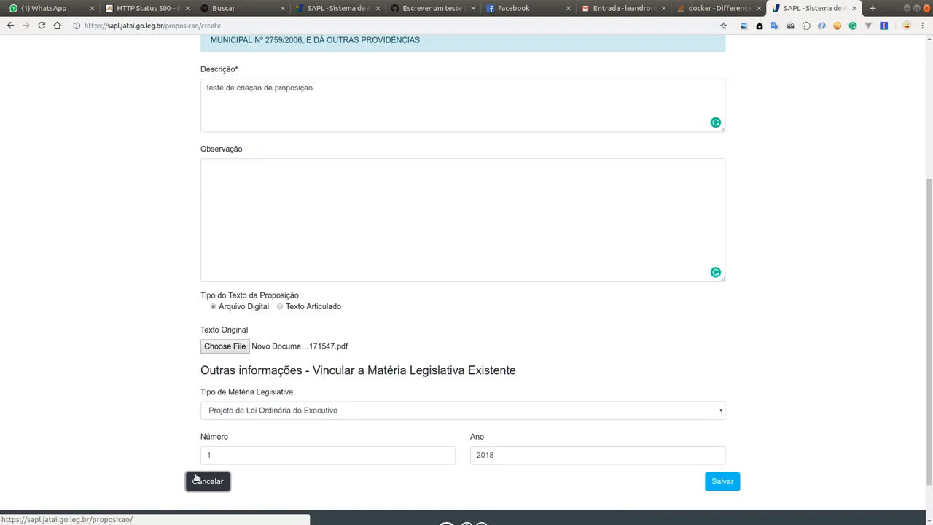
Step: Set the linked matter's Número to 2 and check the summary shown for it
double_click(225, 450)
type("2")
key("Tab")
scroll(518, 367, "down", 1)
scroll(519, 367, "up", 5)
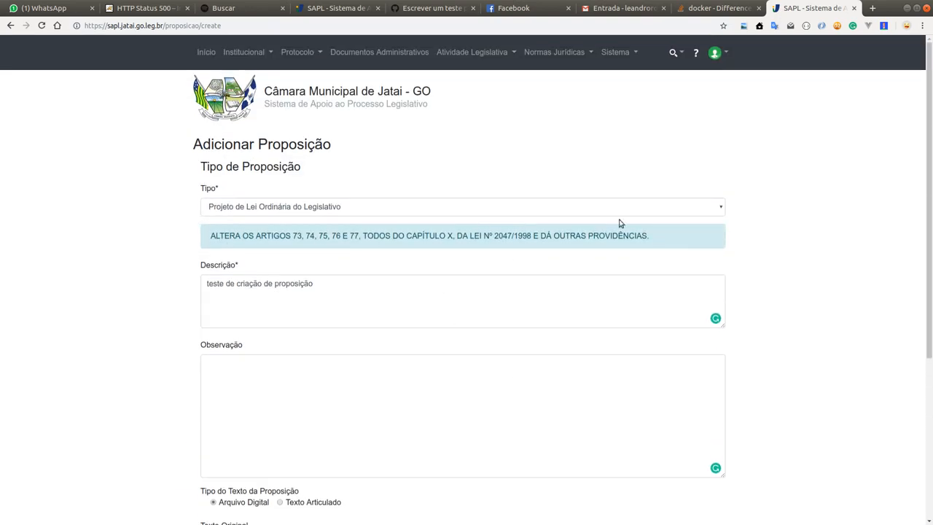
Step: Compare the linked matter's summary below the proposition's Tipo with the matter type, Número and Ano entered for the link
scroll(510, 277, "down", 6)
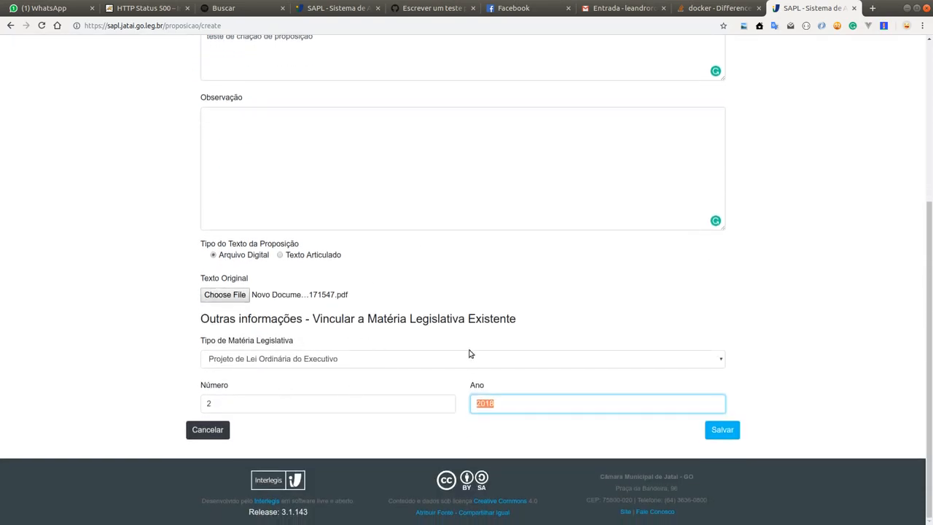
scroll(430, 262, "up", 4)
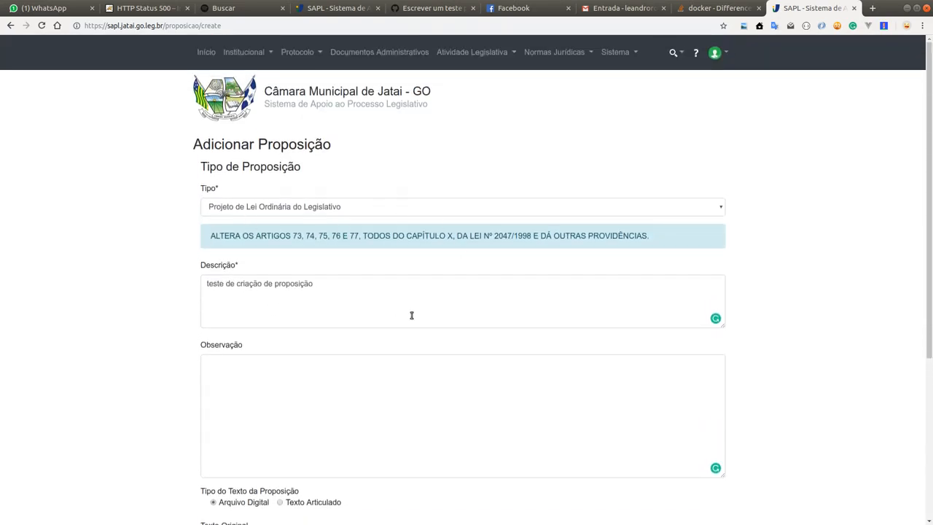
scroll(410, 314, "down", 4)
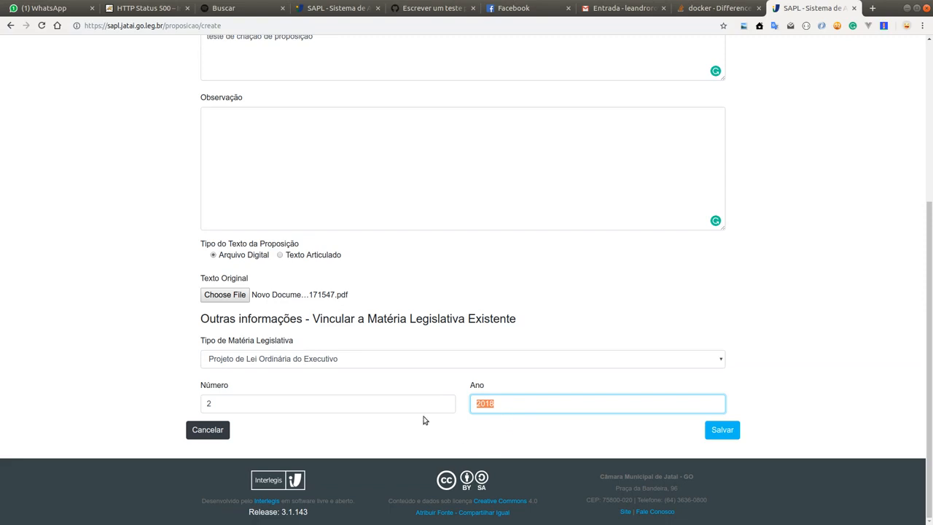
scroll(536, 177, "up", 5)
scroll(527, 214, "down", 5)
scroll(354, 248, "up", 5)
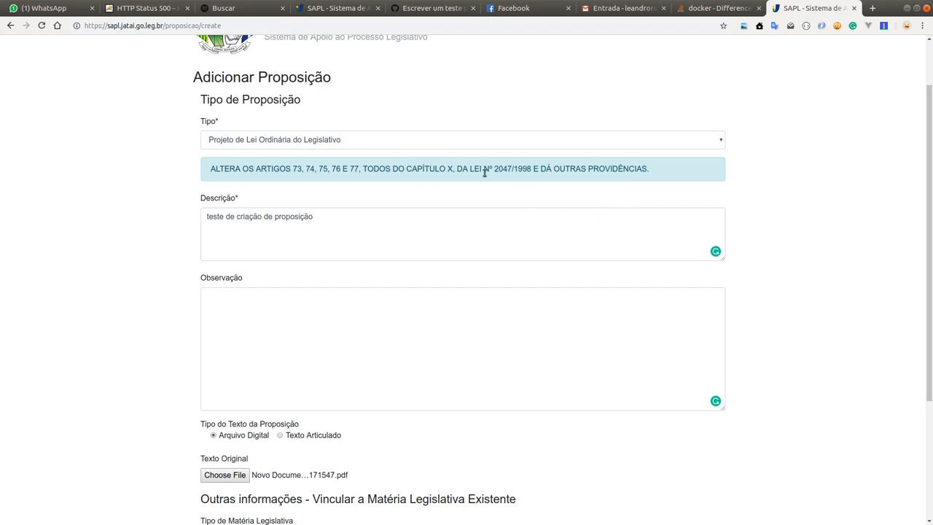
scroll(613, 195, "down", 1)
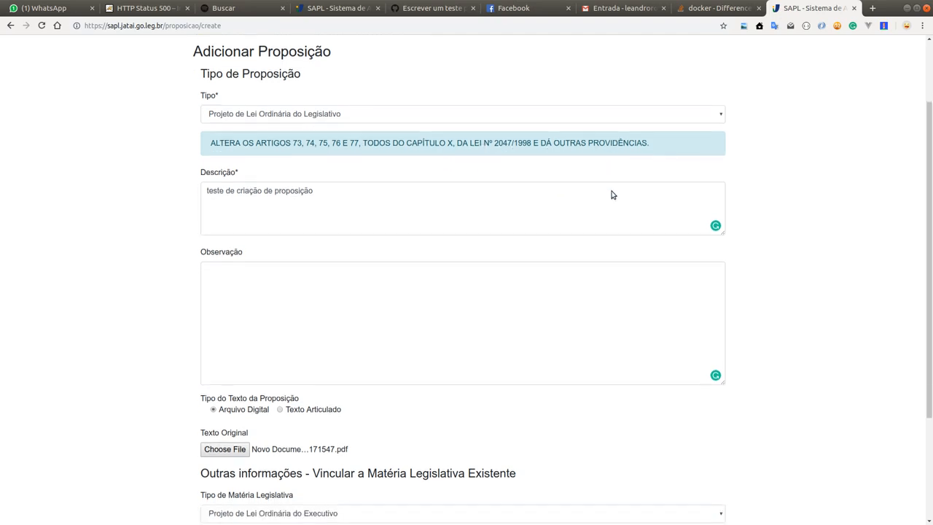
scroll(612, 192, "up", 3)
scroll(658, 202, "down", 6)
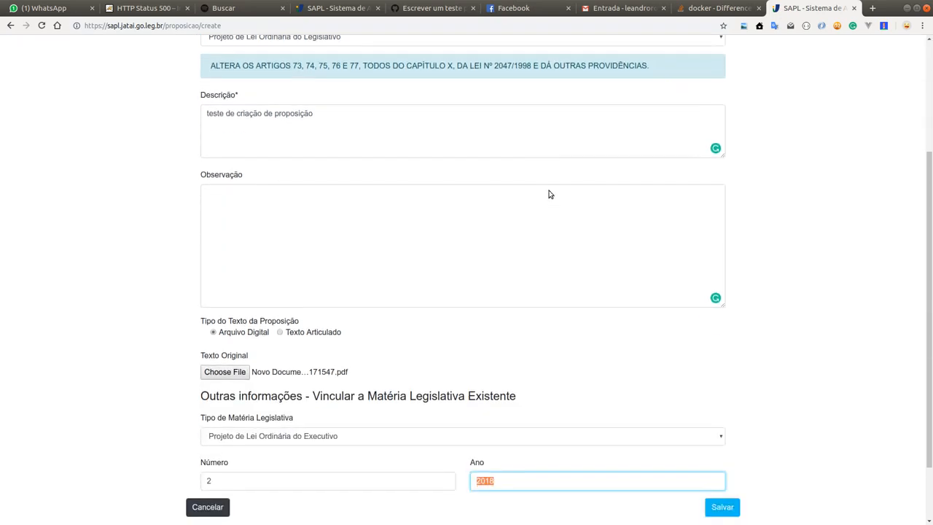
scroll(548, 194, "up", 4)
scroll(546, 185, "down", 2)
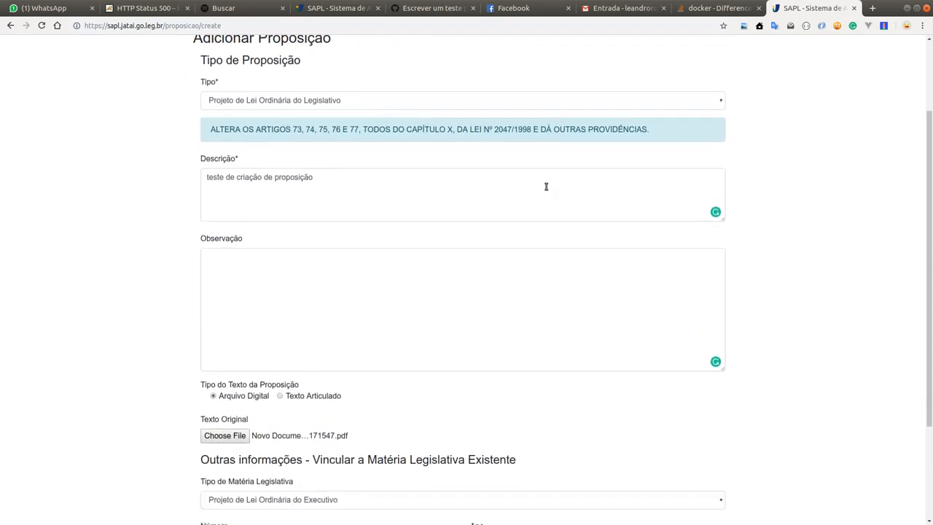
scroll(543, 206, "up", 1)
scroll(541, 208, "down", 5)
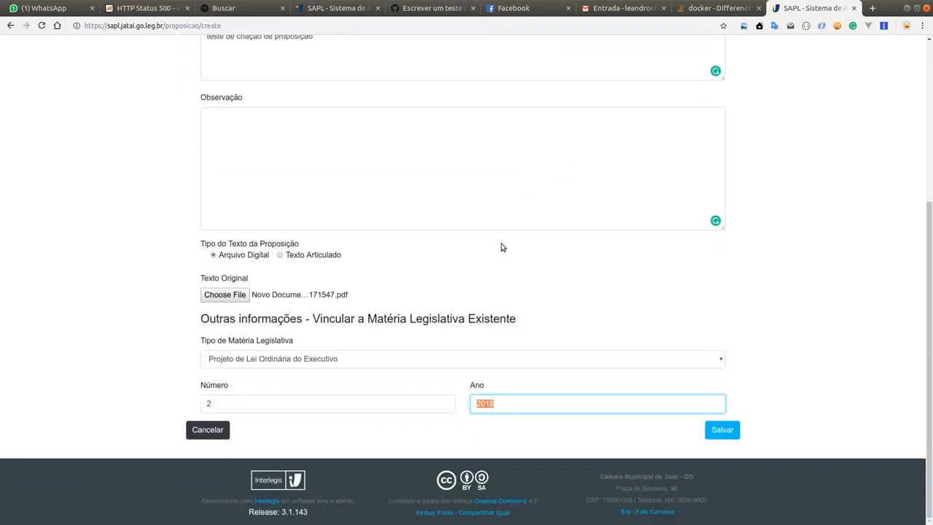
scroll(442, 175, "up", 2)
scroll(437, 179, "down", 3)
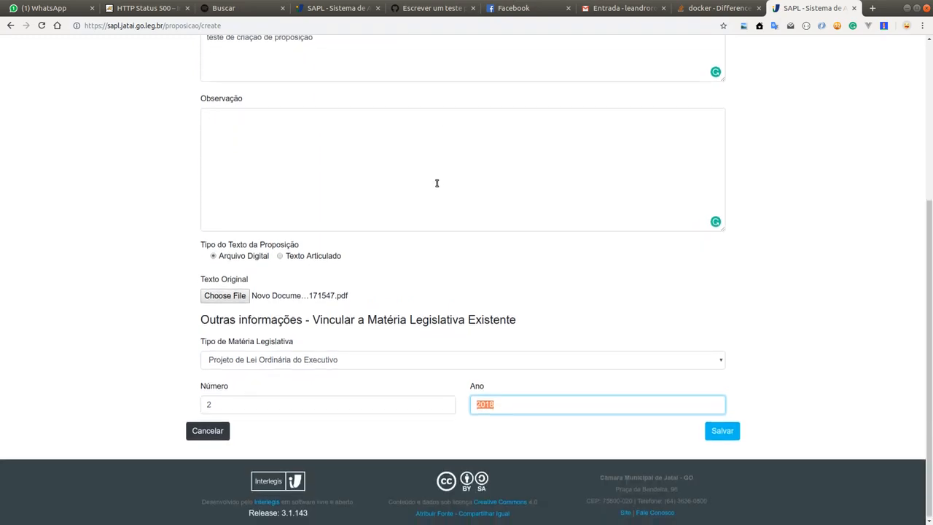
scroll(424, 201, "up", 4)
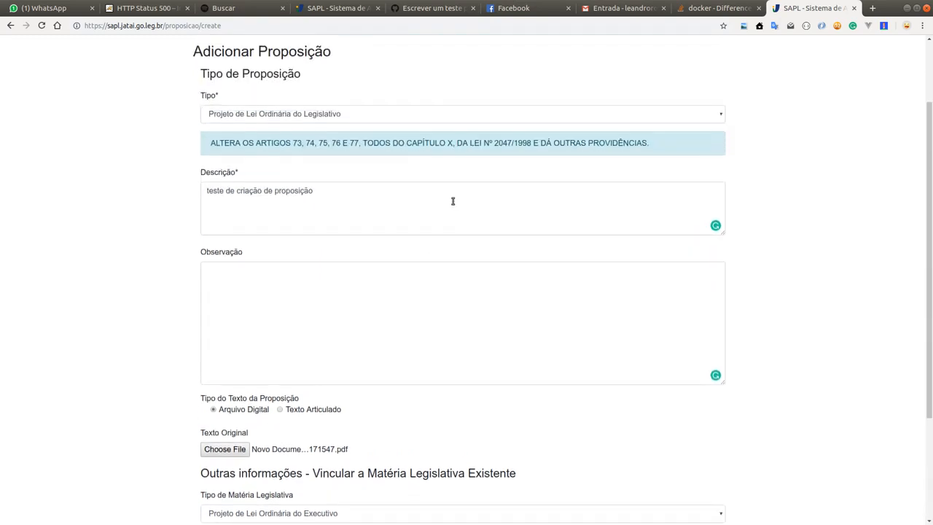
scroll(452, 201, "down", 4)
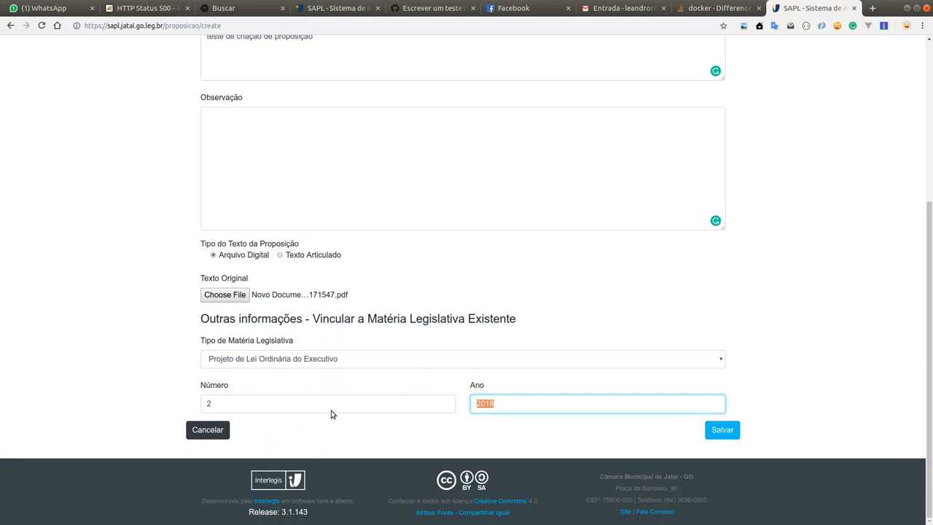
Step: Remove the matter link by setting Tipo de Matéria Legislativa to Selecione and deleting the Número and Ano values
left_click(359, 361)
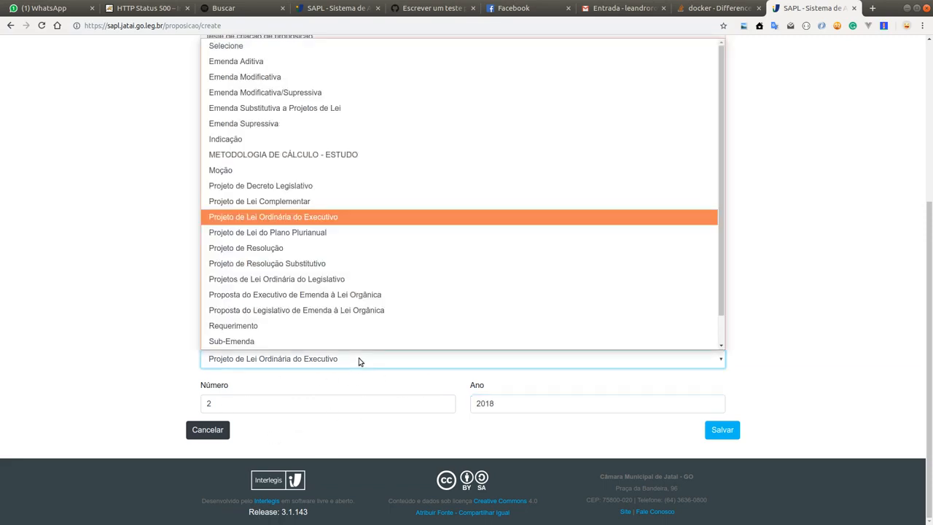
left_click(266, 46)
left_click(250, 407)
type("2")
key("BackSpace")
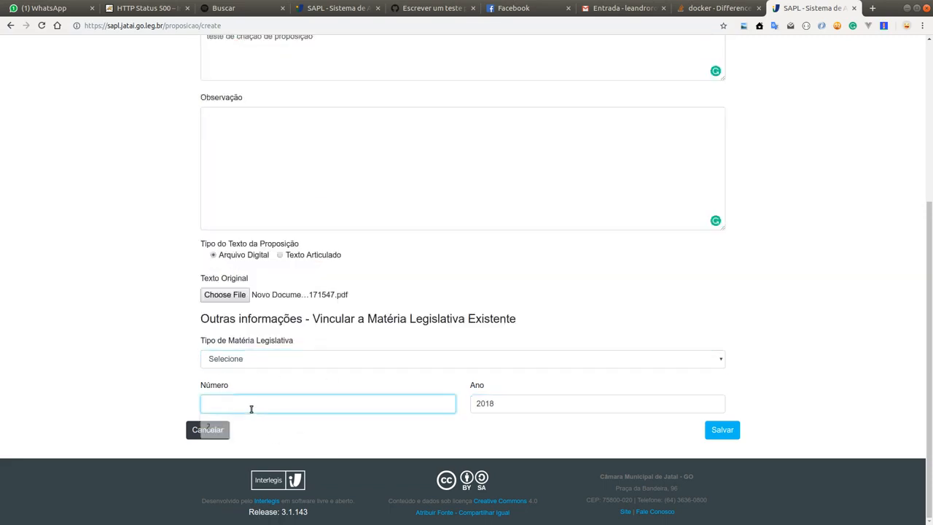
double_click(524, 402)
key("BackSpace")
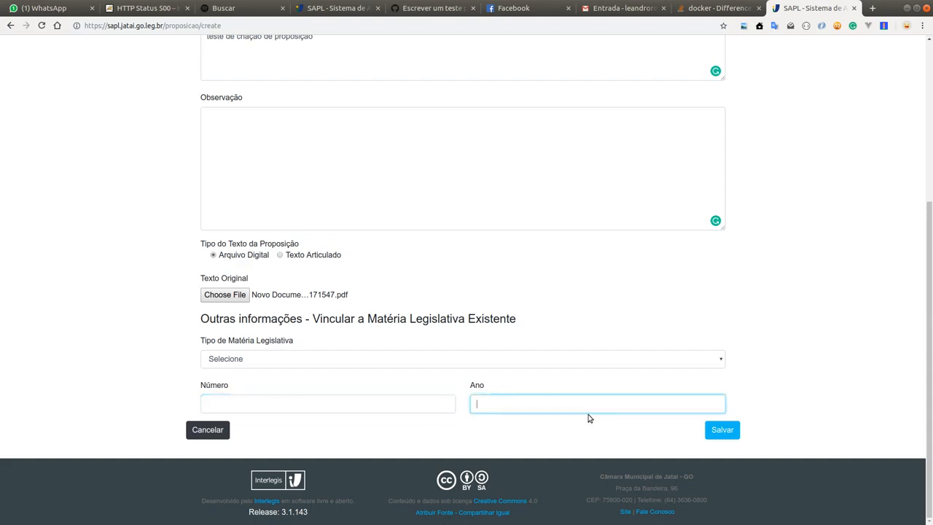
key("Tab")
Step: Keep Tipo de Matéria Legislativa at Selecione, review the form and save the new proposition
scroll(322, 148, "up", 4)
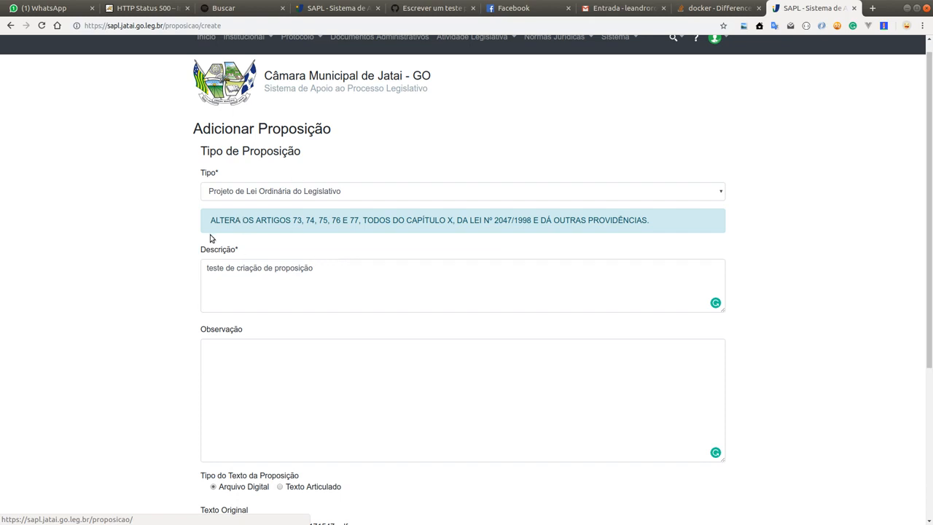
scroll(382, 260, "down", 4)
left_click(302, 361)
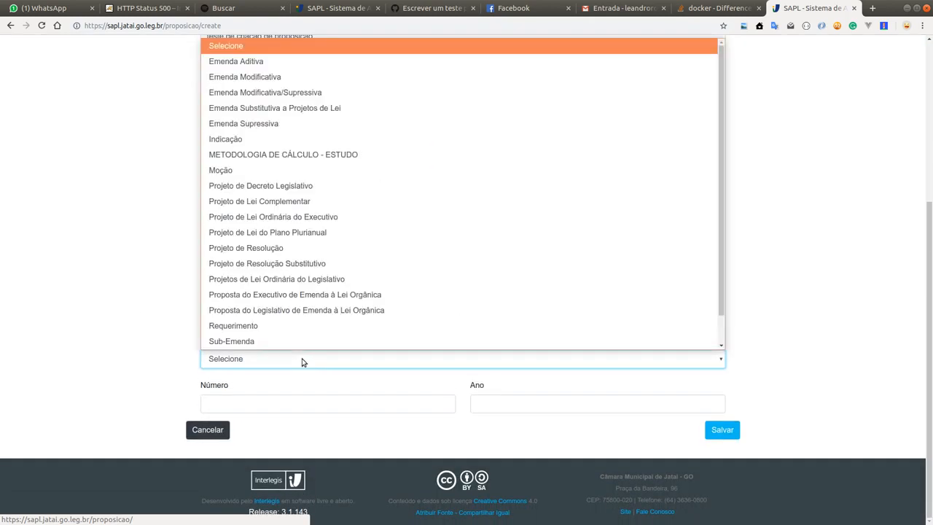
left_click(259, 49)
key("Tab")
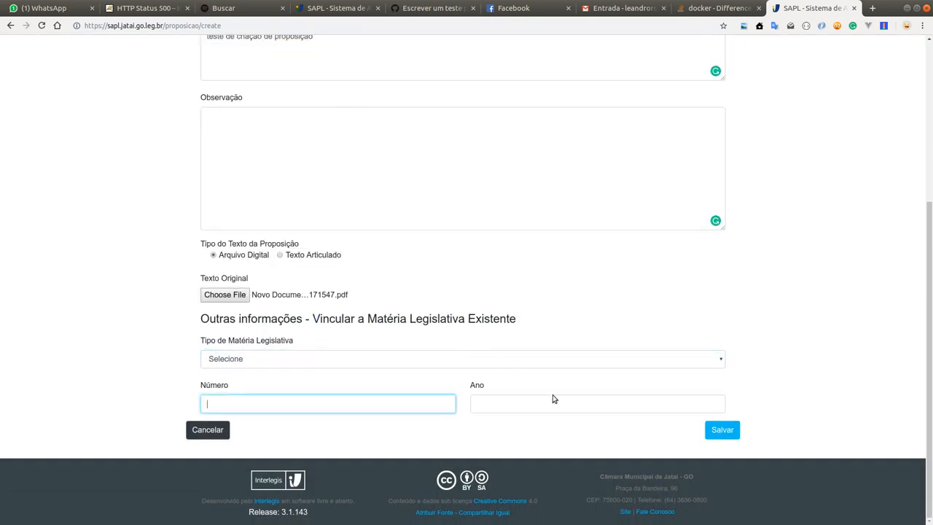
scroll(698, 375, "up", 1)
scroll(698, 375, "down", 1)
left_click(729, 430)
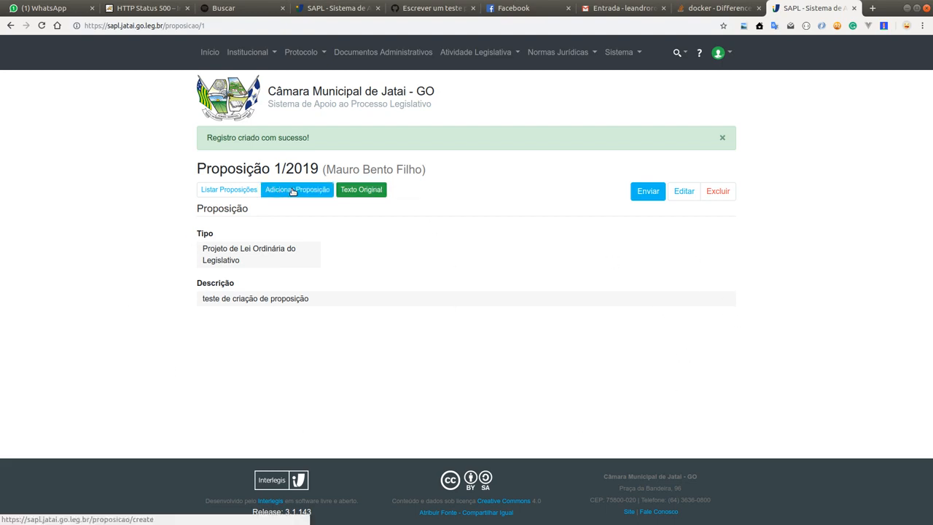
Step: Open the draft proposition "teste de criação de proposição" from the proposition list and send it
left_click(228, 195)
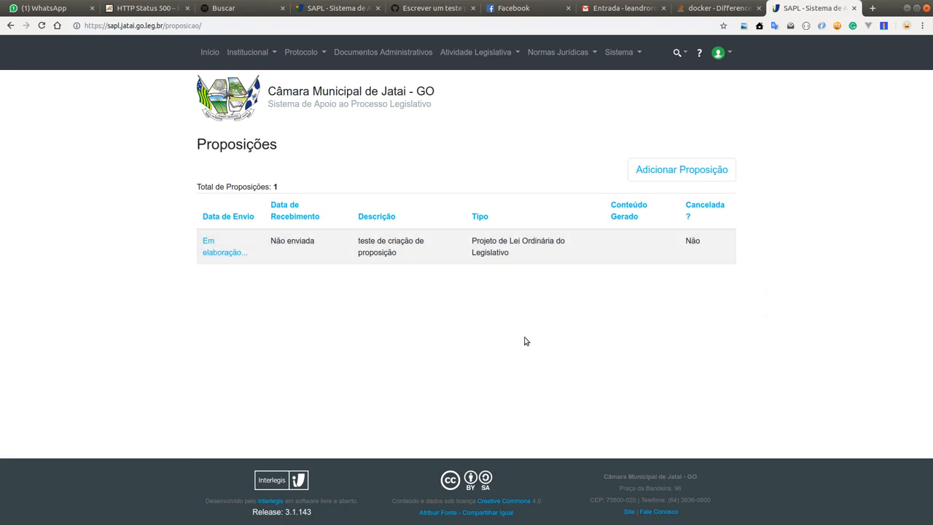
left_click(222, 253)
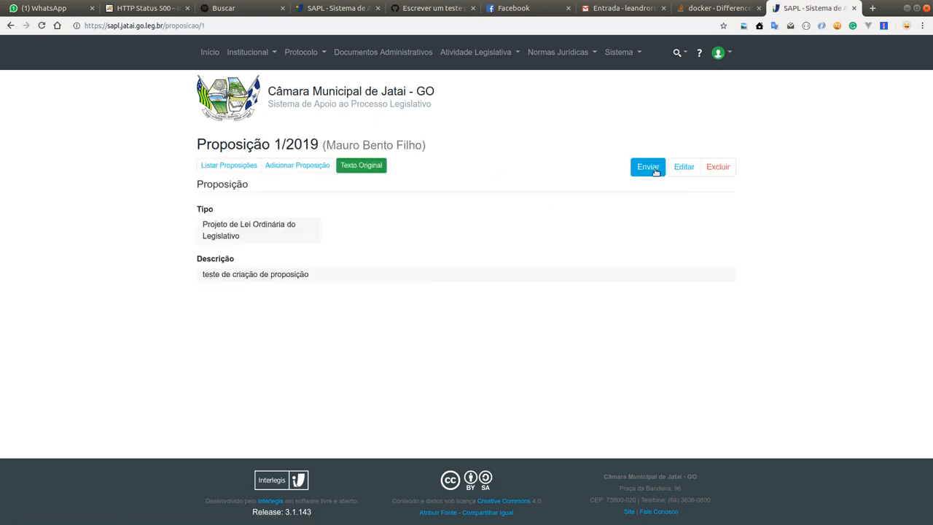
left_click(656, 169)
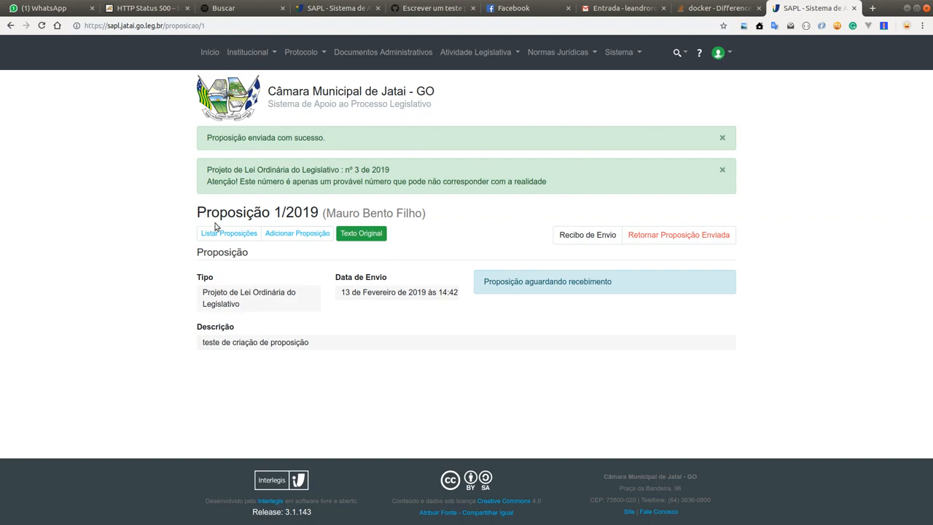
Step: Read the notice about the sent proposition's probable matter number, including the warning that it may differ from the real one
left_click_drag(232, 170, 390, 169)
left_click(393, 179)
left_click_drag(375, 190, 540, 185)
left_click(569, 187)
Step: Review the sent proposition's Recibo de Envio, reopen it for another check and close the receipt window
left_click(575, 235)
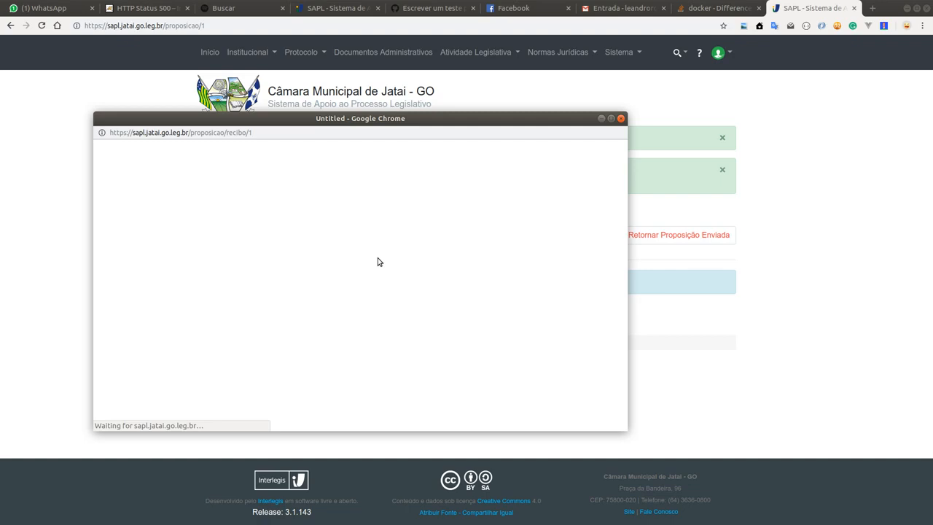
left_click_drag(456, 118, 582, 128)
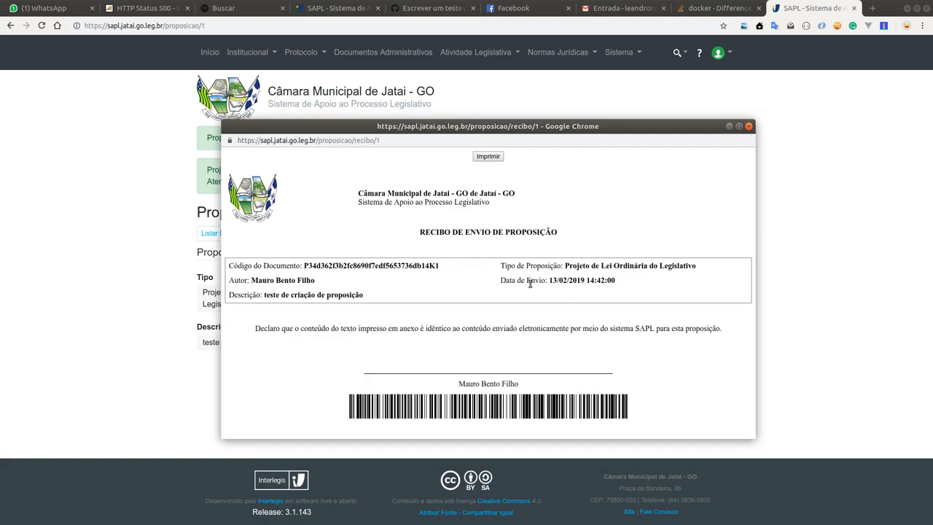
left_click(748, 126)
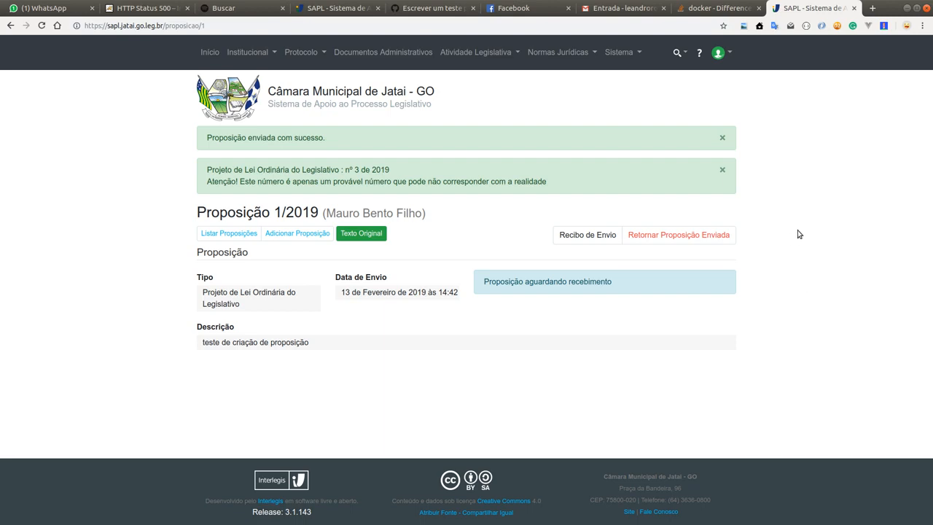
left_click(615, 243)
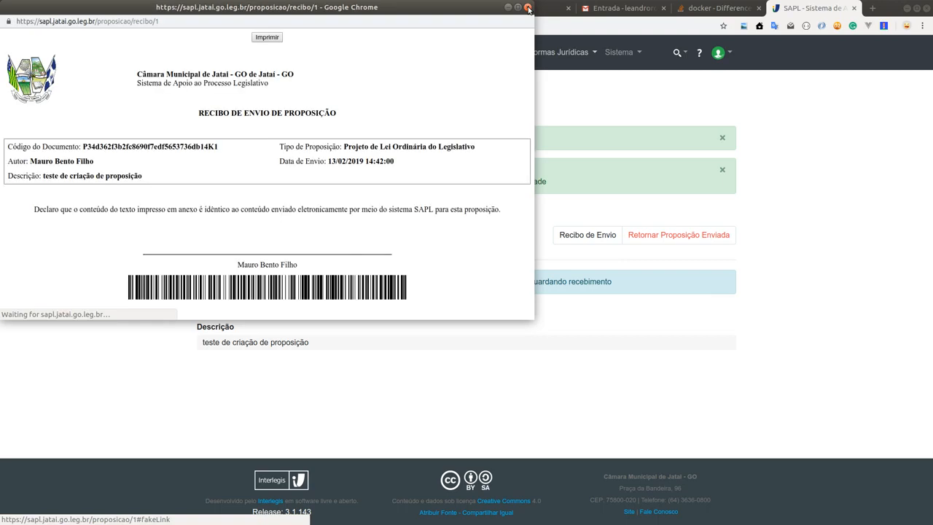
left_click(528, 8)
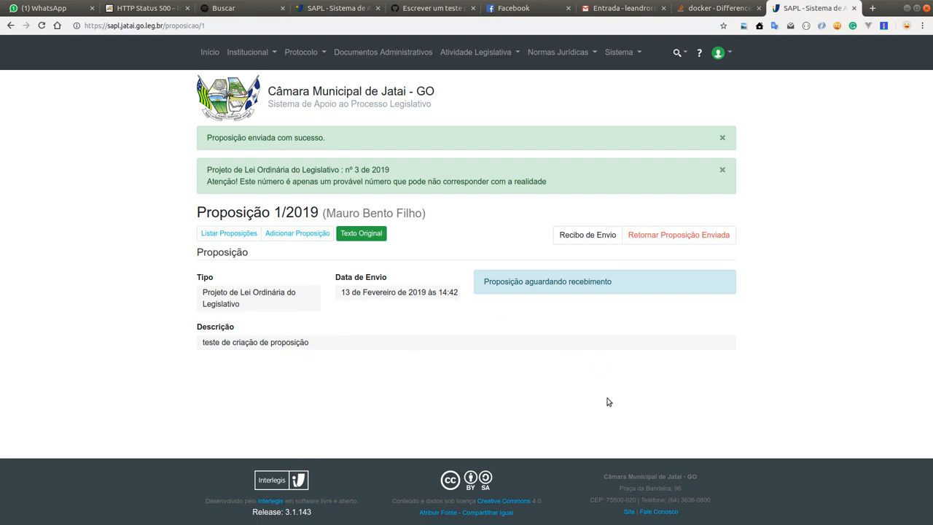
Step: Dismiss both success notices on the sent proposition's page
left_click(680, 242)
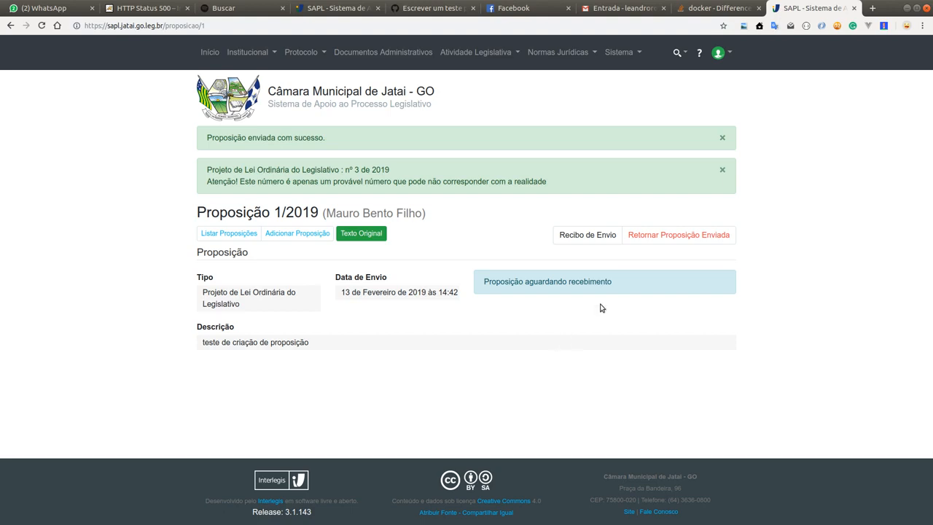
left_click(724, 139)
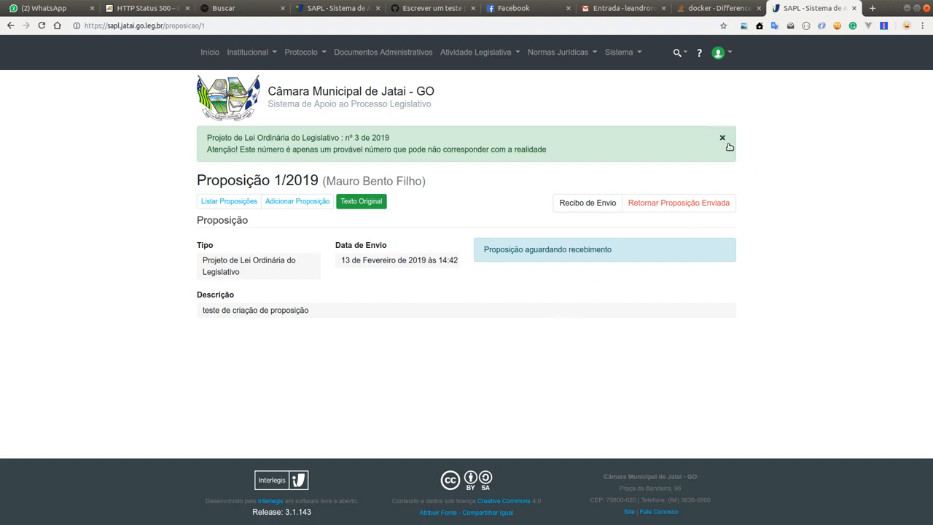
left_click(724, 138)
left_click(719, 54)
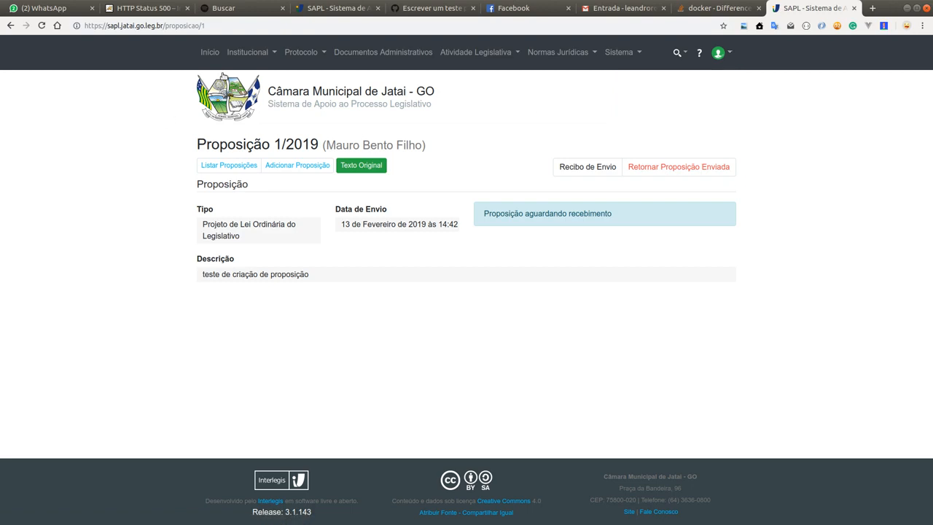
Step: Look at the Protocolo Geral page and the Proposições Não Recebidas list within Receber Proposições
mouse_move(292, 53)
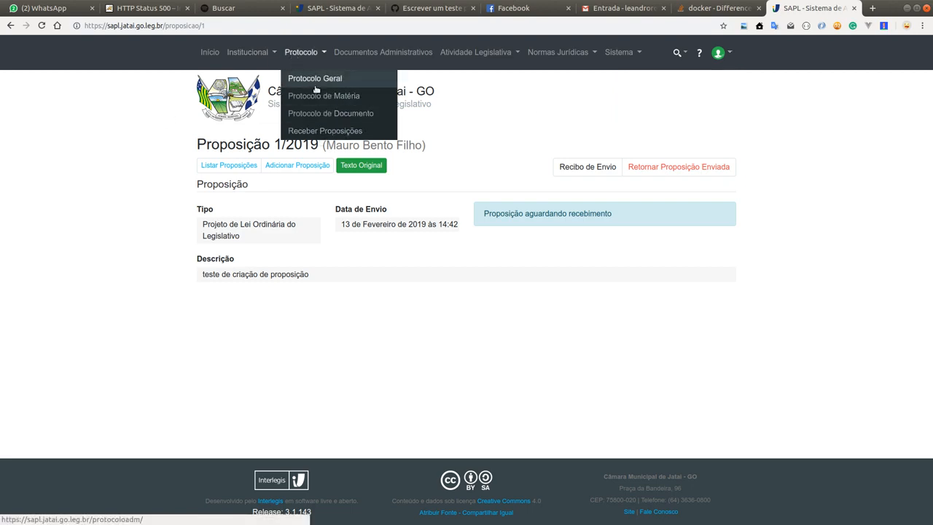
left_click(311, 82)
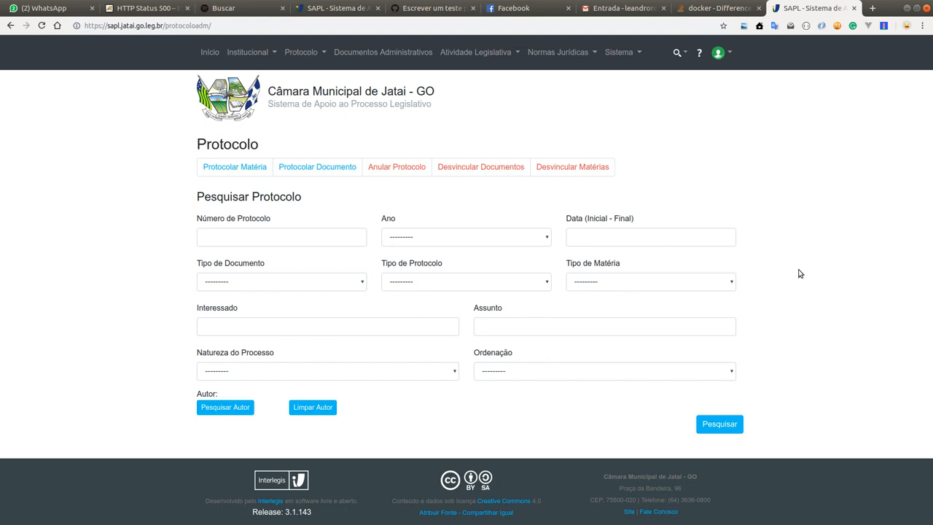
left_click(314, 52)
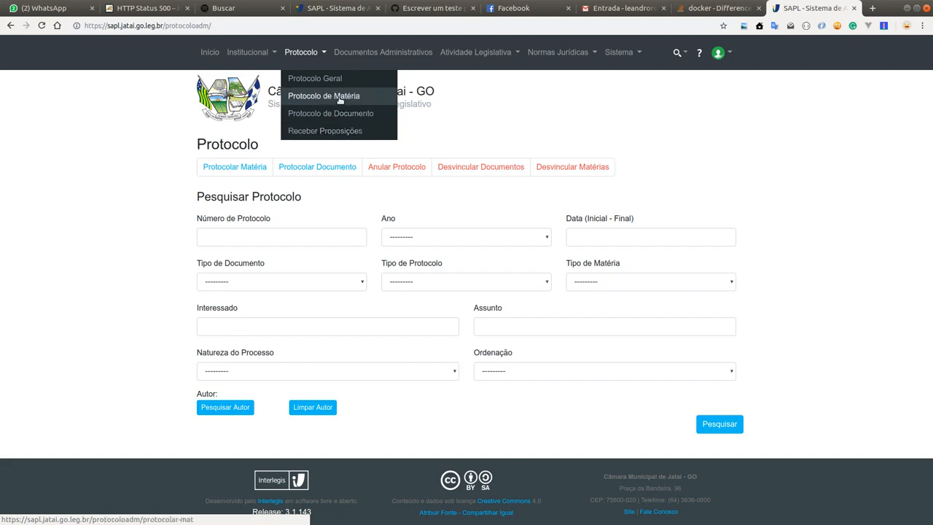
left_click(327, 132)
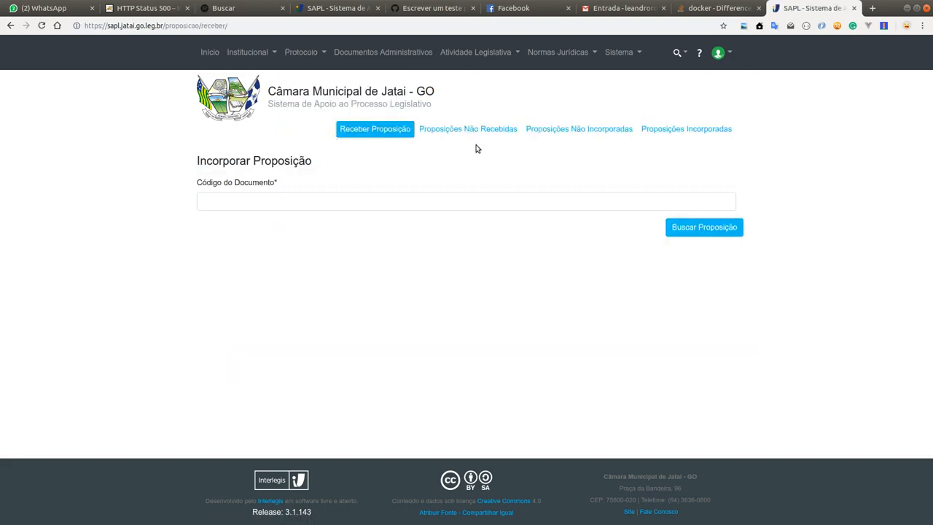
left_click(241, 200)
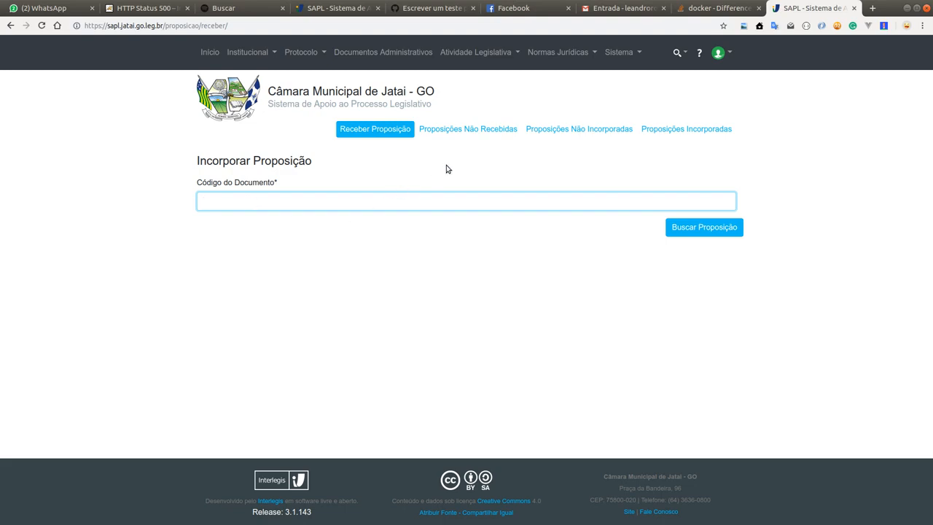
left_click(477, 131)
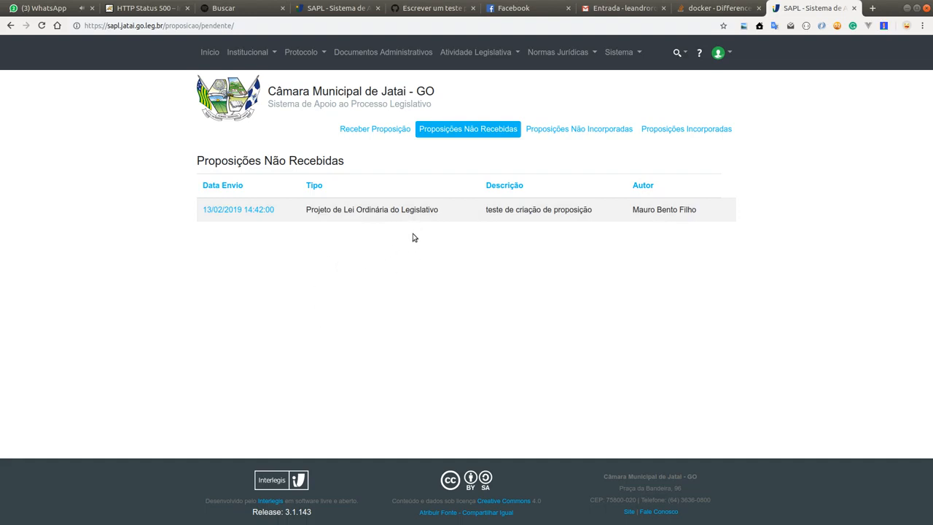
Step: Copy the Código do Documento from the sent proposition's Recibo de Envio and close the receipt
left_click(300, 54)
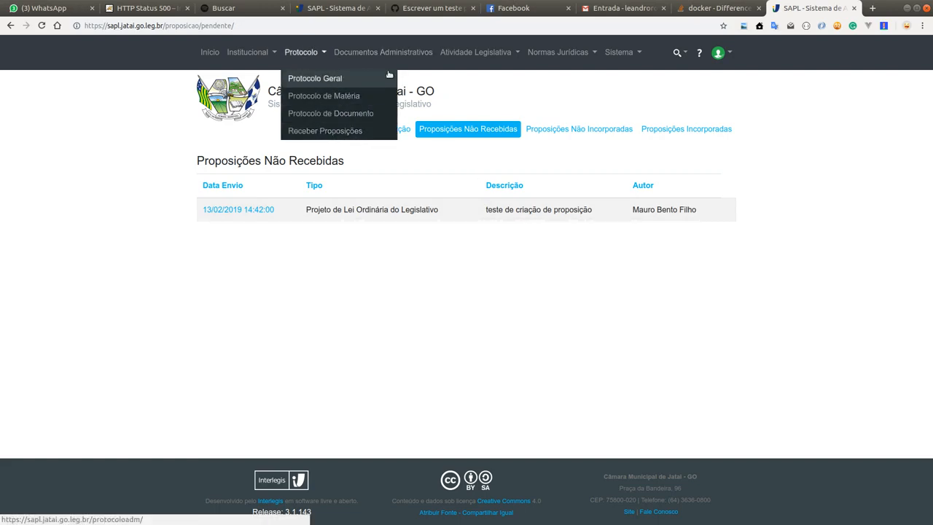
left_click(475, 52)
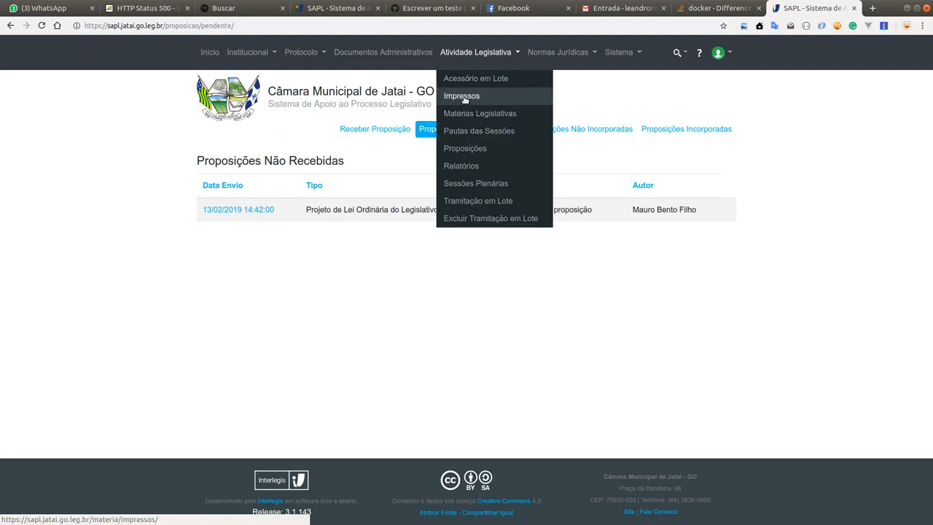
left_click(466, 149)
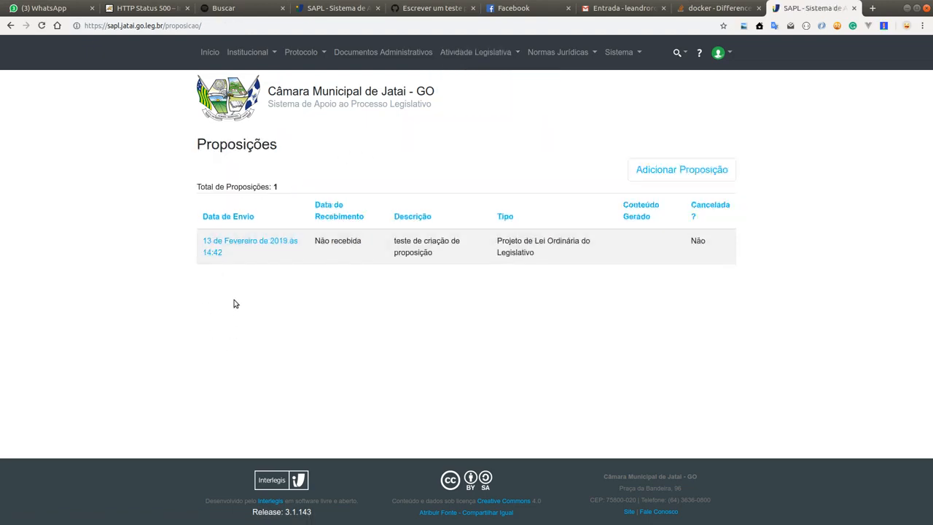
left_click(271, 239)
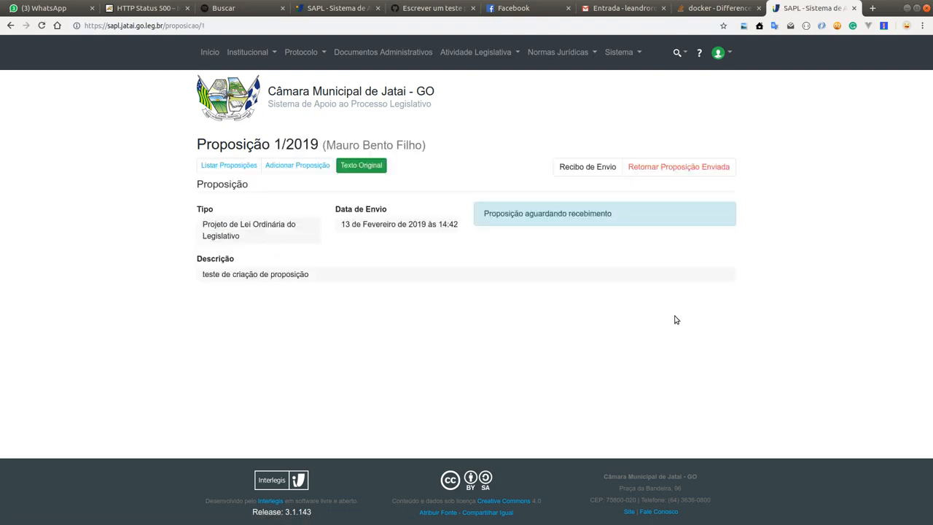
left_click(592, 167)
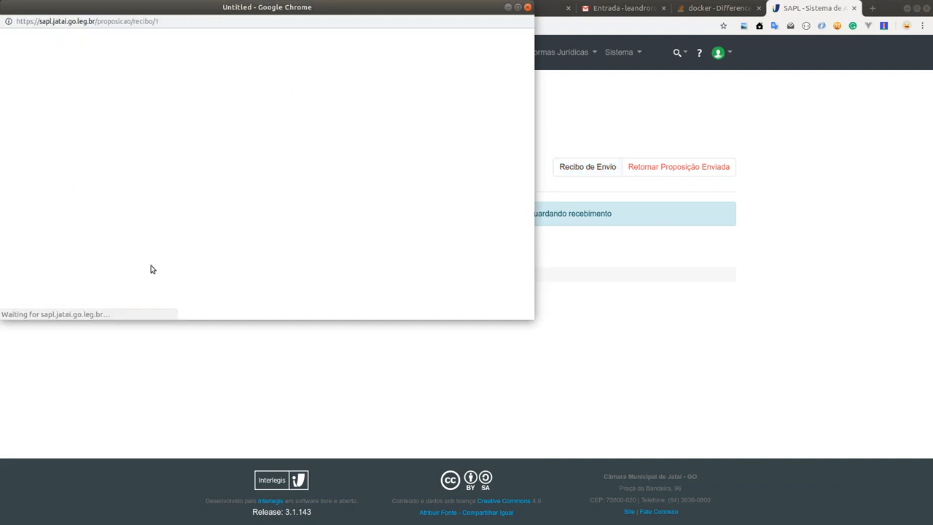
left_click_drag(218, 148, 81, 145)
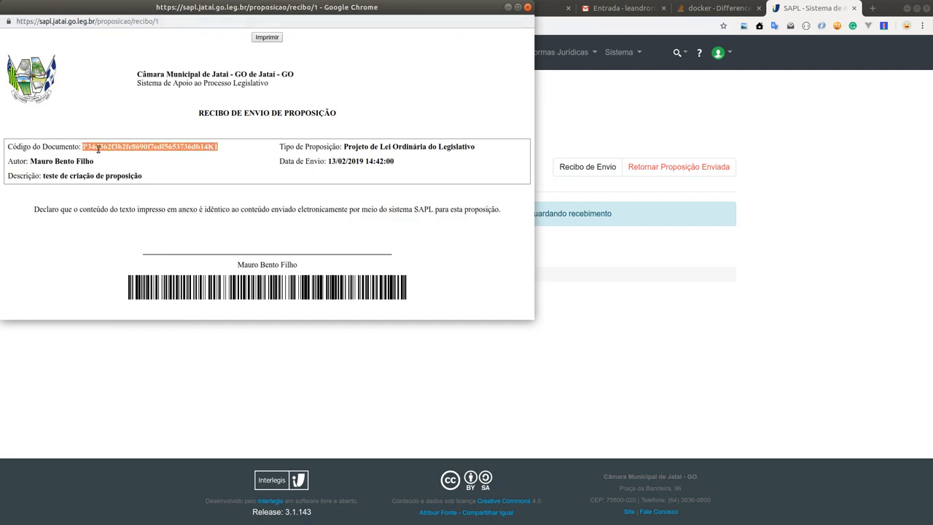
left_click(100, 148)
left_click_drag(84, 145, 226, 149)
key("ctrl+c")
left_click(528, 8)
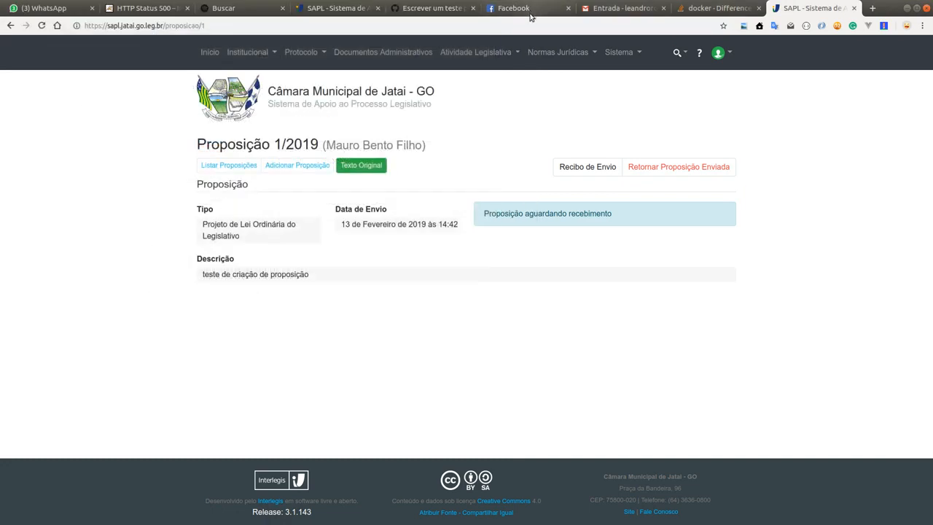
Step: Paste the copied Código do Documento into the Incorporar Proposição form under Receber Proposições and look up the proposition
left_click(312, 52)
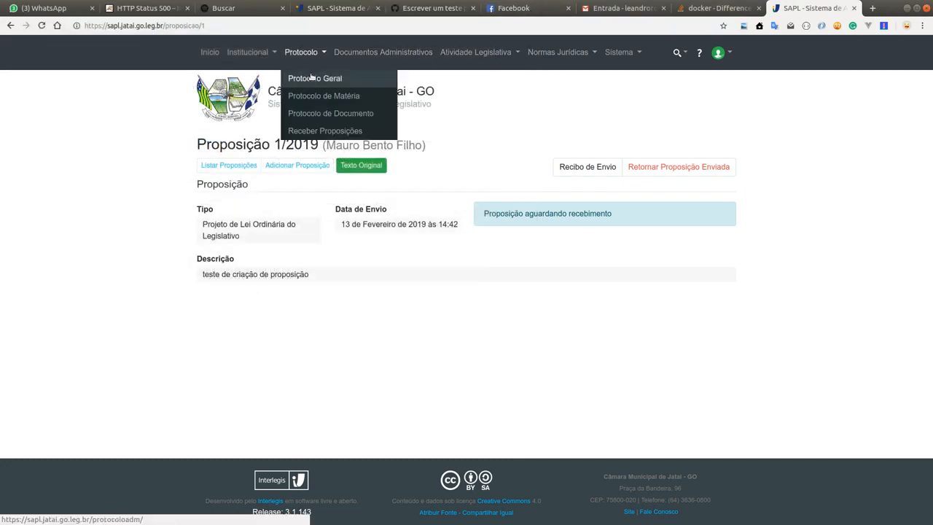
left_click(324, 133)
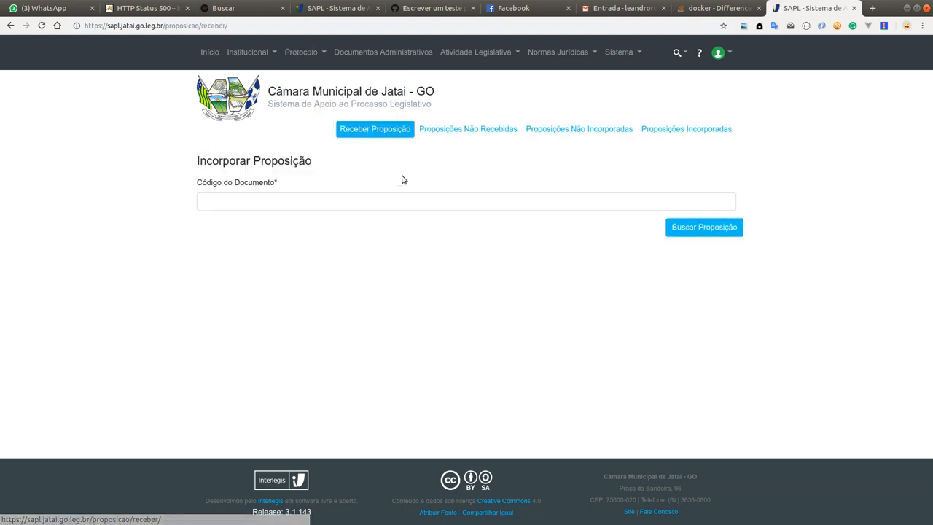
left_click(468, 131)
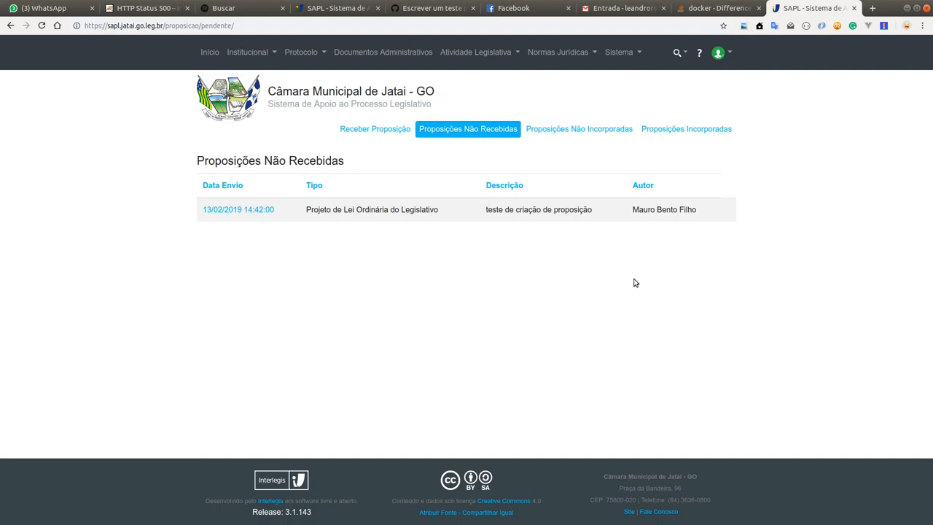
left_click(380, 132)
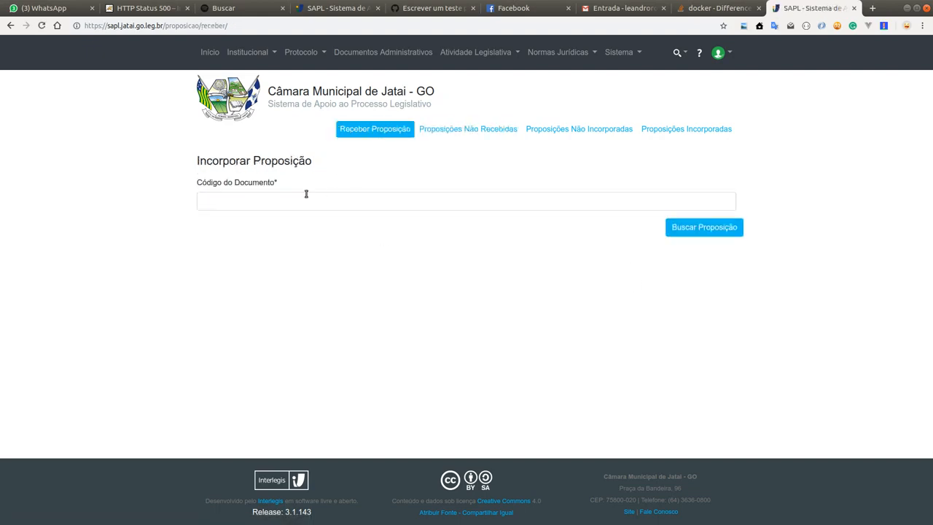
left_click(282, 205)
key("ctrl+v")
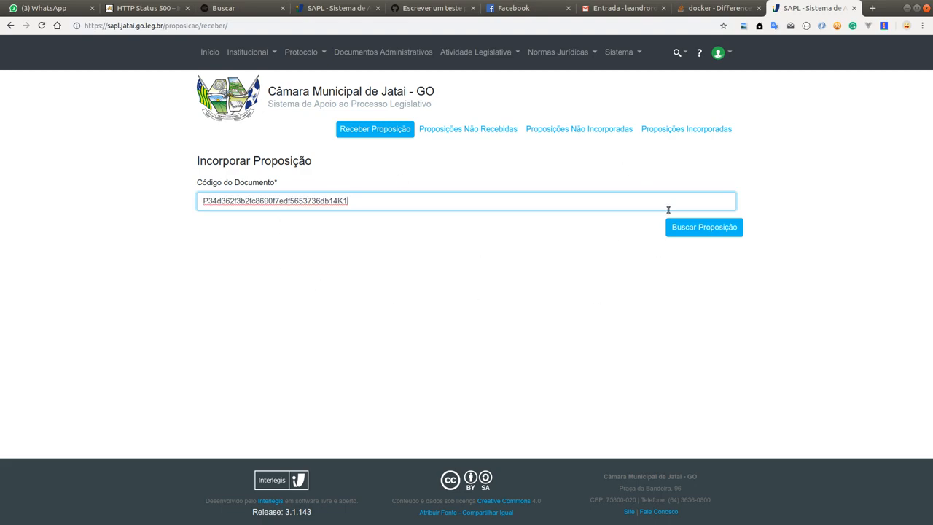
left_click(707, 231)
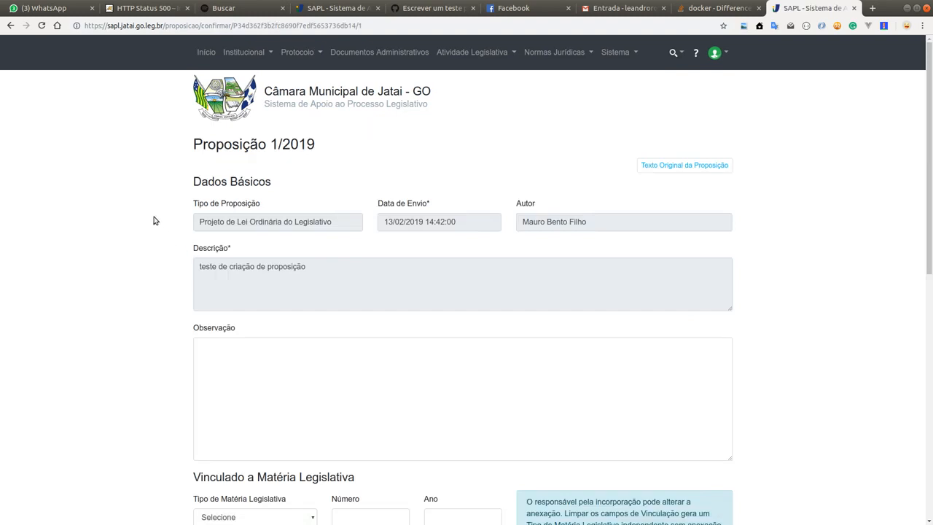
Step: Review the received proposition's confirmation form, including its Tipo de Proposição, Observação and matter link fields
scroll(133, 178, "down", 1)
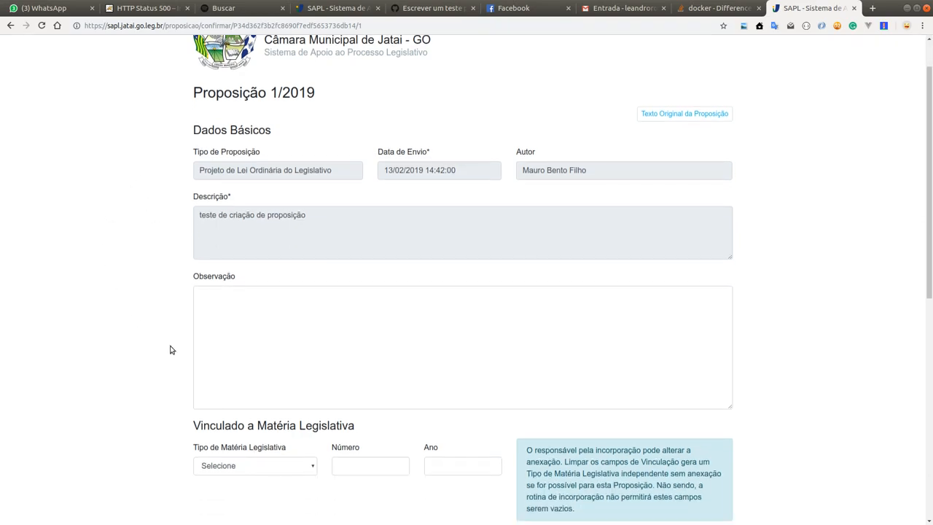
scroll(639, 348, "up", 1)
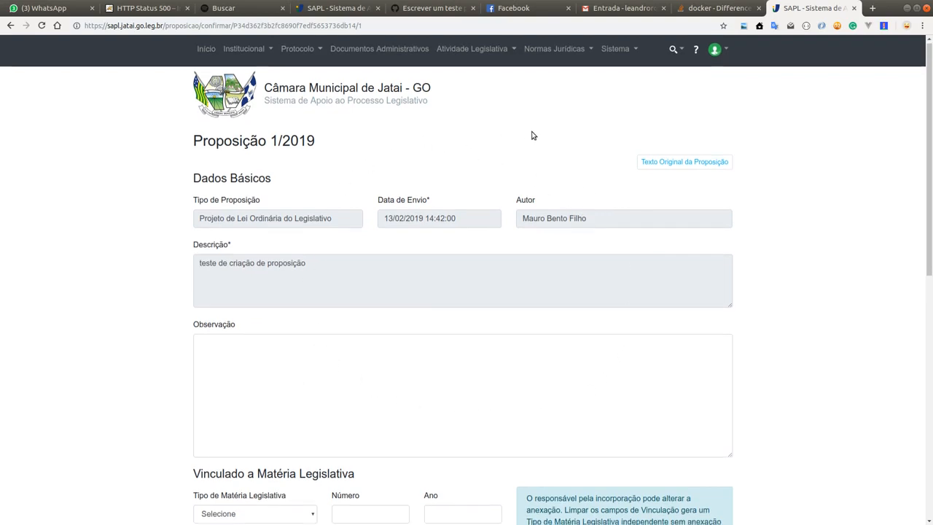
scroll(536, 160, "down", 1)
scroll(539, 186, "up", 1)
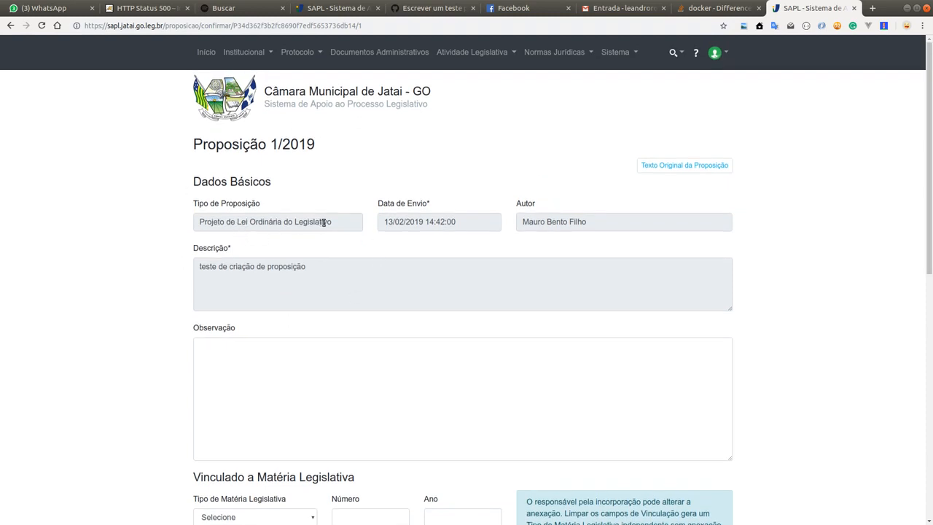
left_click_drag(339, 223, 199, 221)
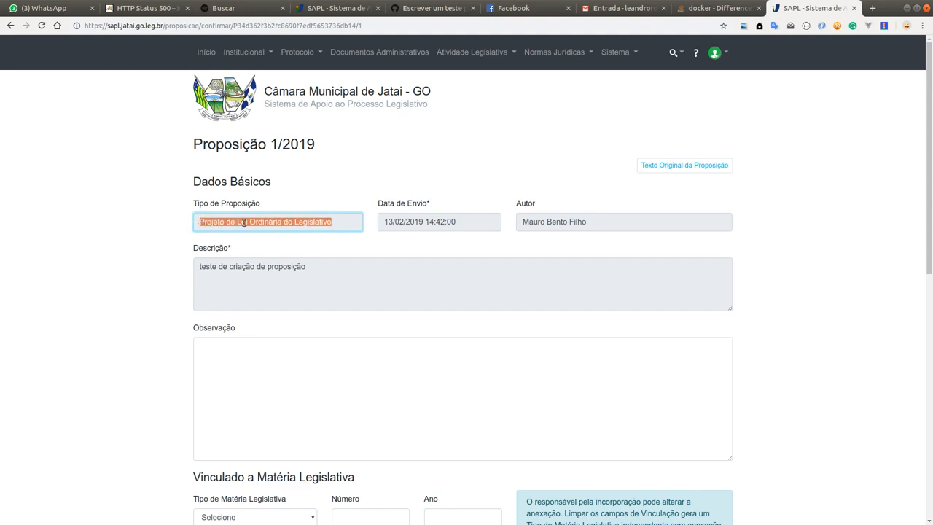
left_click(270, 222)
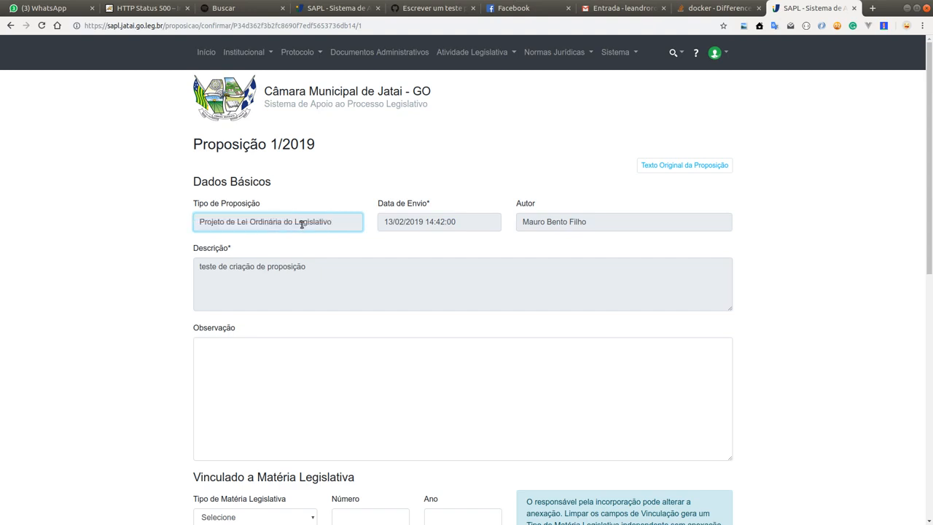
Step: Review the Autor, Data de Envio, Descrição and Observação fields of the received proposition
left_click(578, 217)
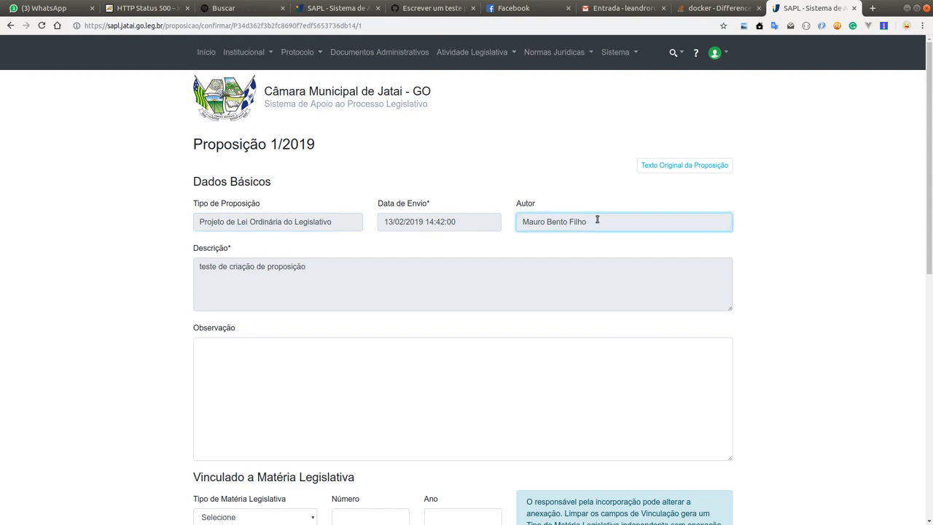
left_click_drag(629, 226, 361, 221)
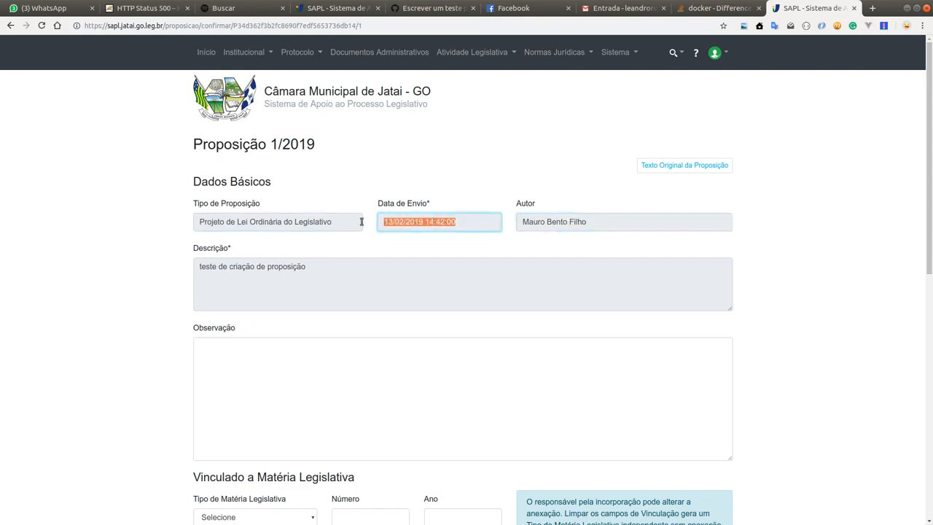
left_click(450, 225)
left_click_drag(410, 291, 212, 246)
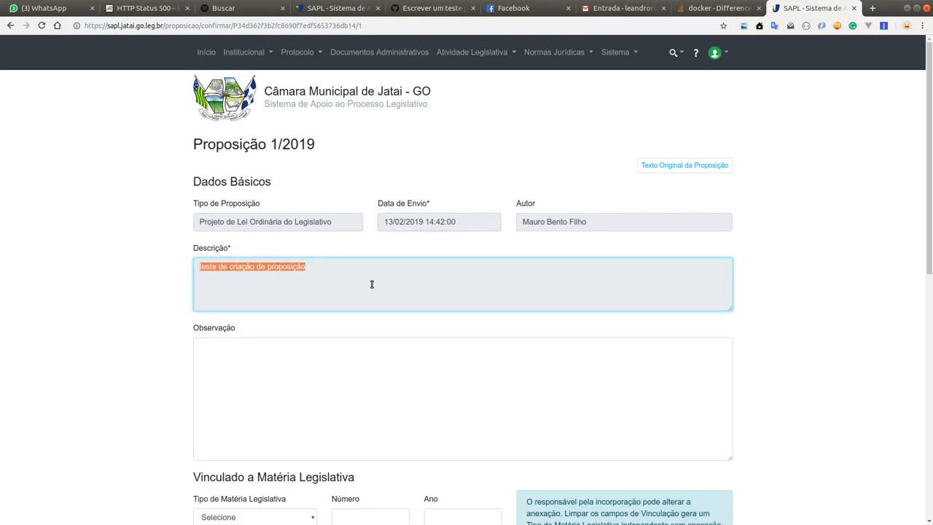
scroll(371, 284, "down", 4)
left_click(348, 143)
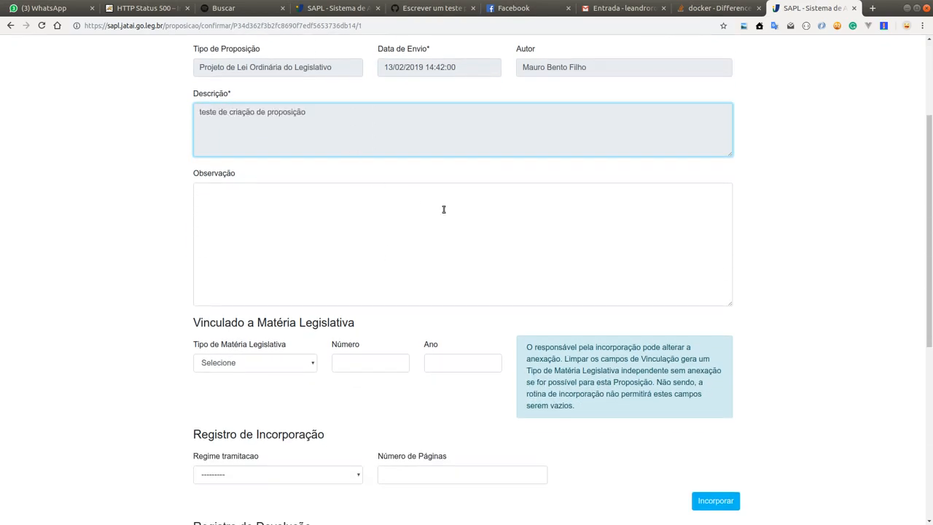
left_click(360, 220)
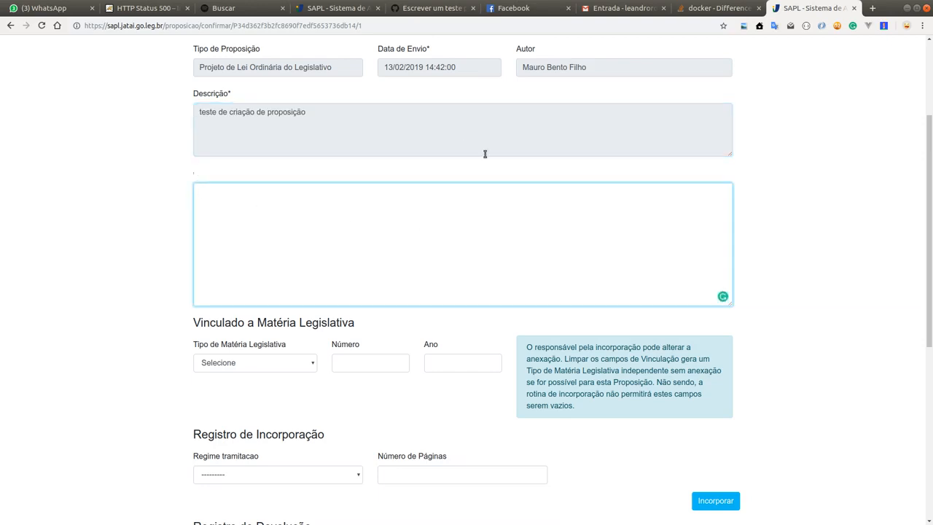
scroll(313, 270, "down", 1)
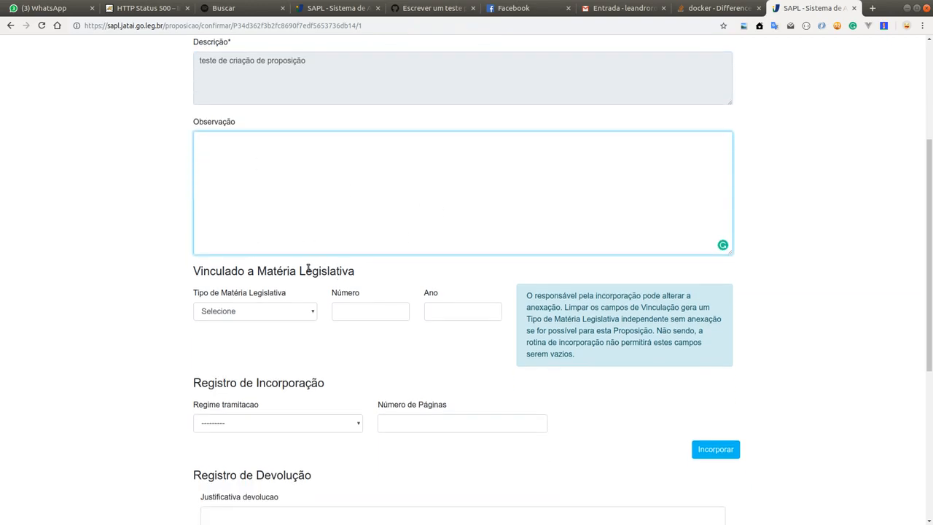
scroll(312, 267, "down", 1)
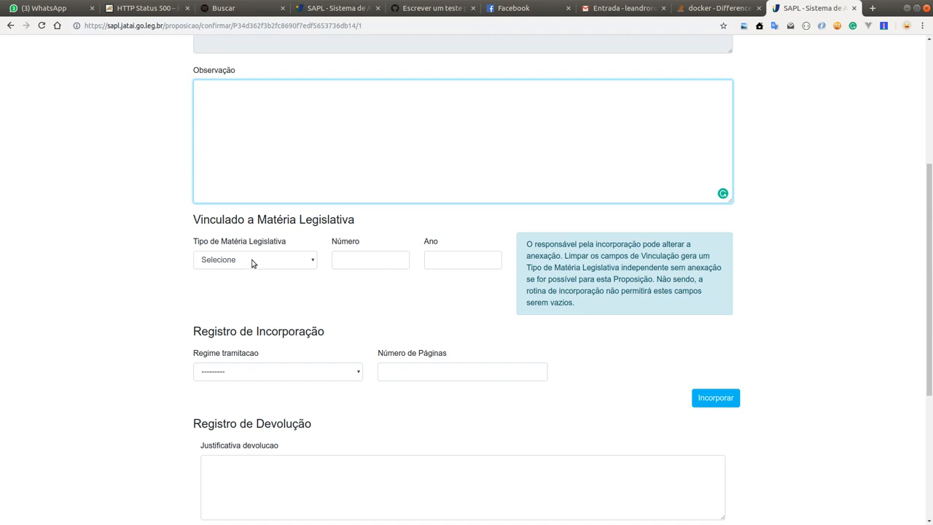
Step: Link the proposition to a Projetos de Lei Ordinária do Legislativo matter with Número 1 and Ano 2018
left_click(349, 261)
left_click(438, 256)
left_click(338, 259)
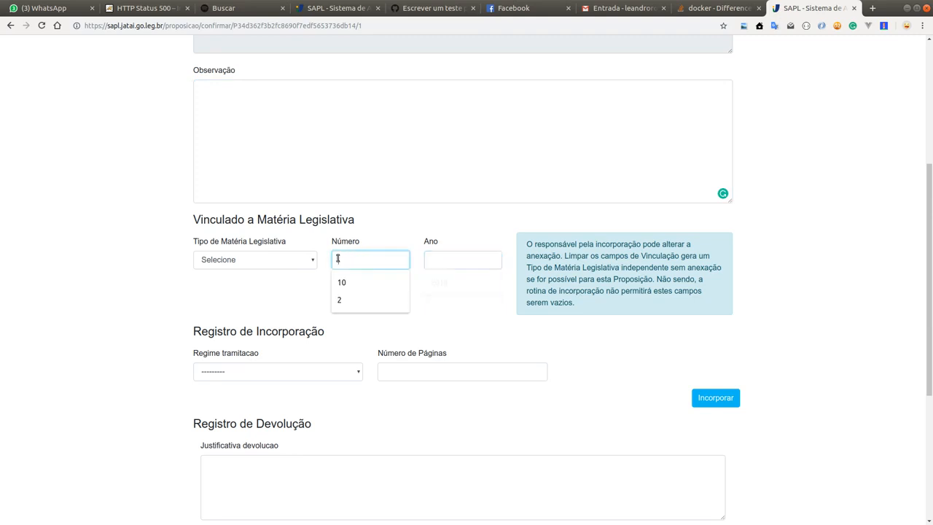
left_click(275, 263)
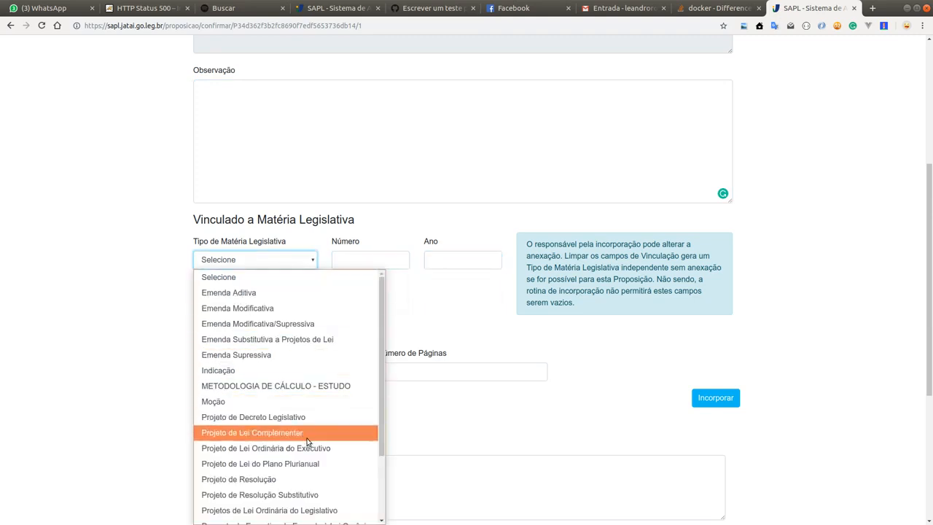
left_click(337, 509)
left_click(353, 260)
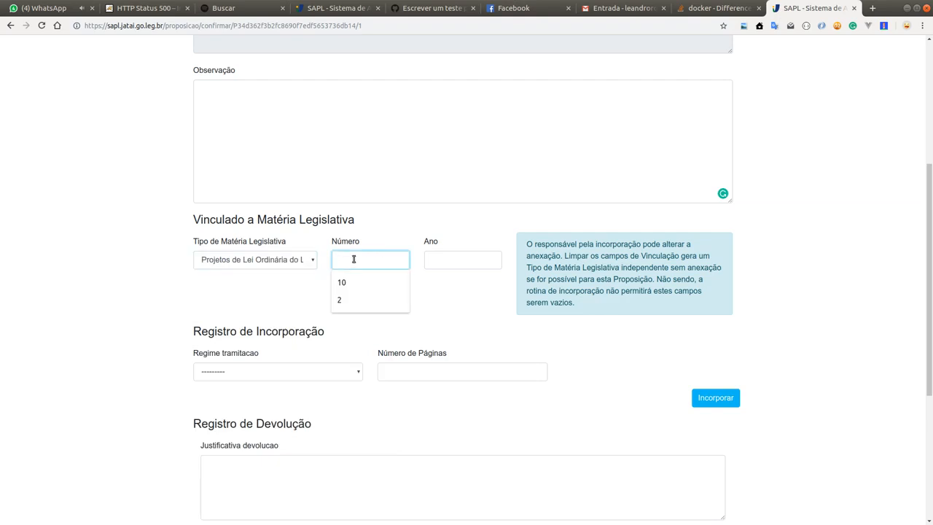
type("1")
key("Tab")
type("2018")
key("Tab")
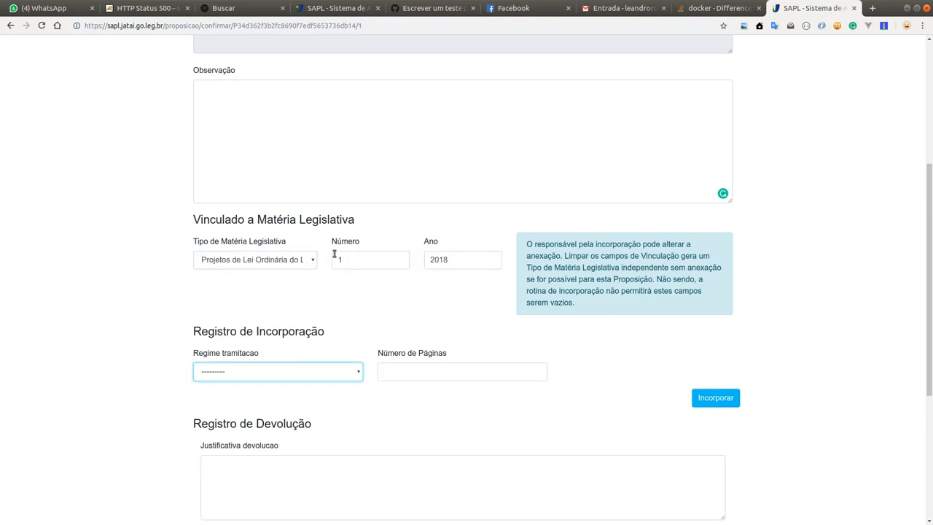
Step: Clear the Número and Ano of the linked matter and reset Tipo de Matéria Legislativa to Selecione
left_click_drag(365, 263, 314, 258)
scroll(444, 180, "up", 4)
key("BackSpace")
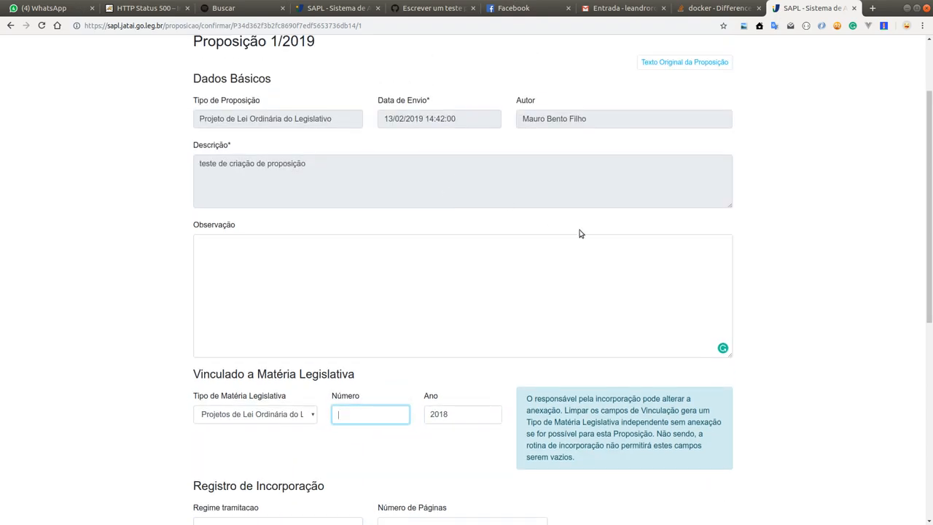
double_click(459, 416)
key("BackSpace")
left_click(276, 419)
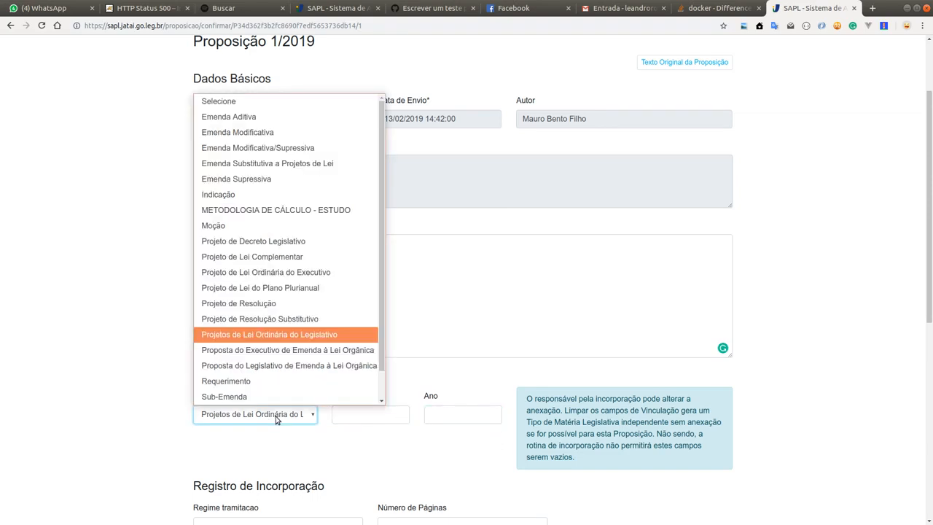
left_click(315, 100)
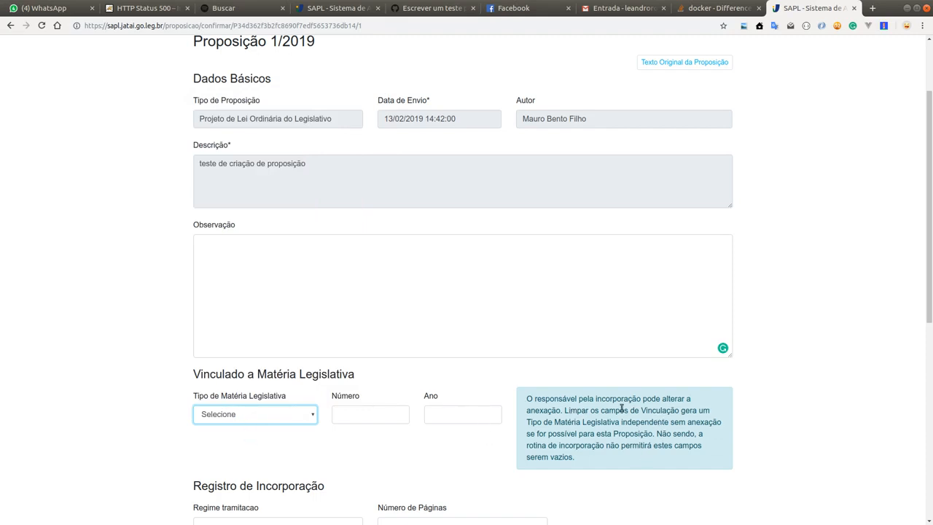
Step: Read the note beside the matter link fields about changing the attachment or leaving the fields empty
scroll(711, 403, "down", 1)
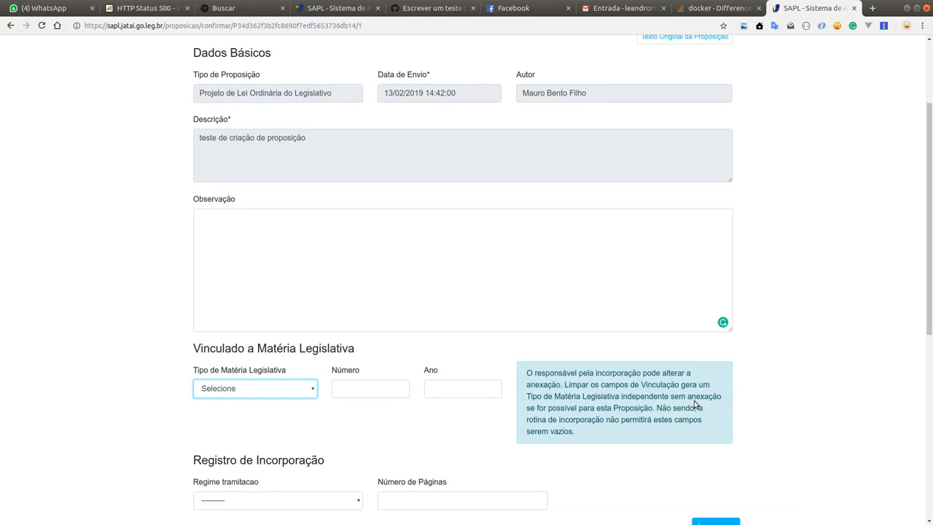
scroll(617, 395, "down", 1)
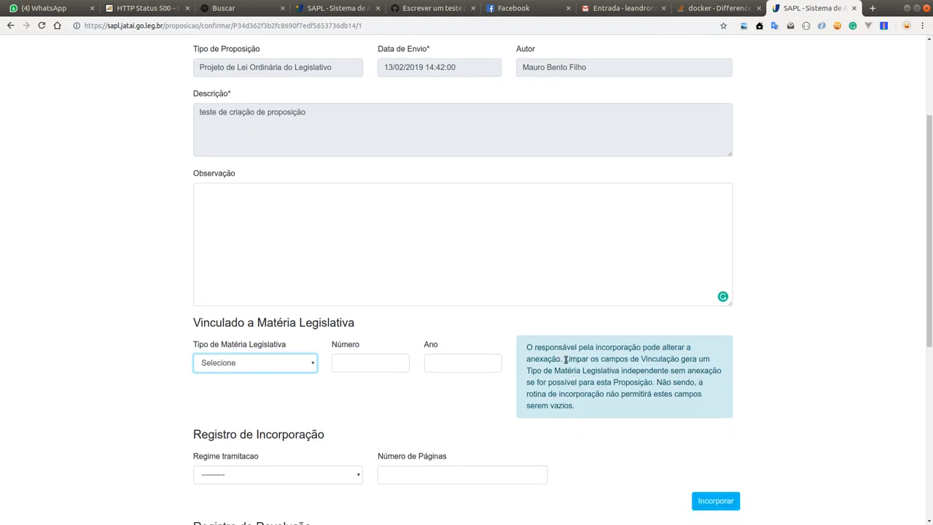
left_click_drag(566, 359, 723, 375)
left_click(665, 380)
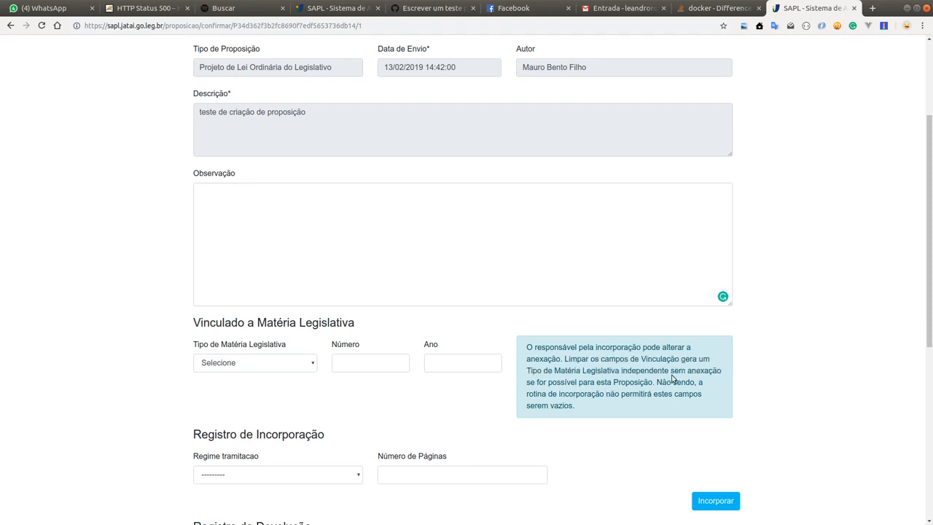
left_click_drag(655, 382, 692, 397)
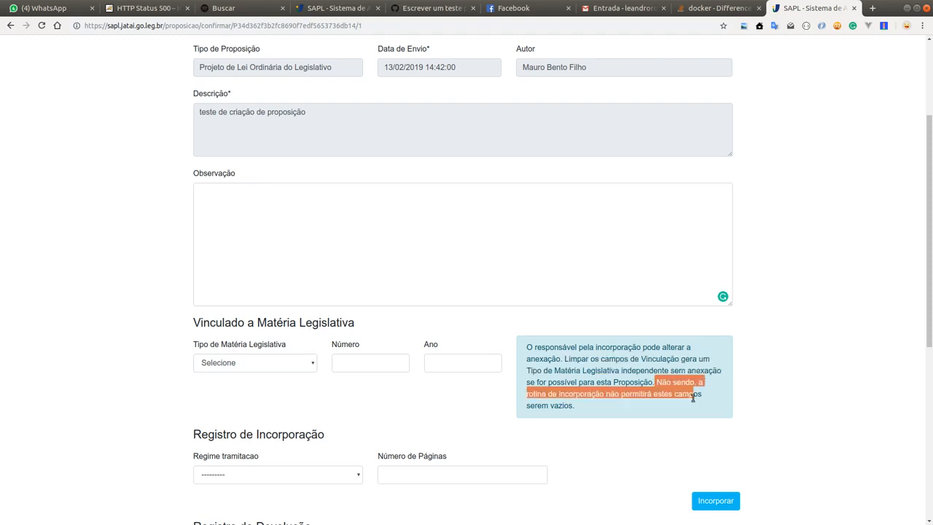
left_click(612, 405)
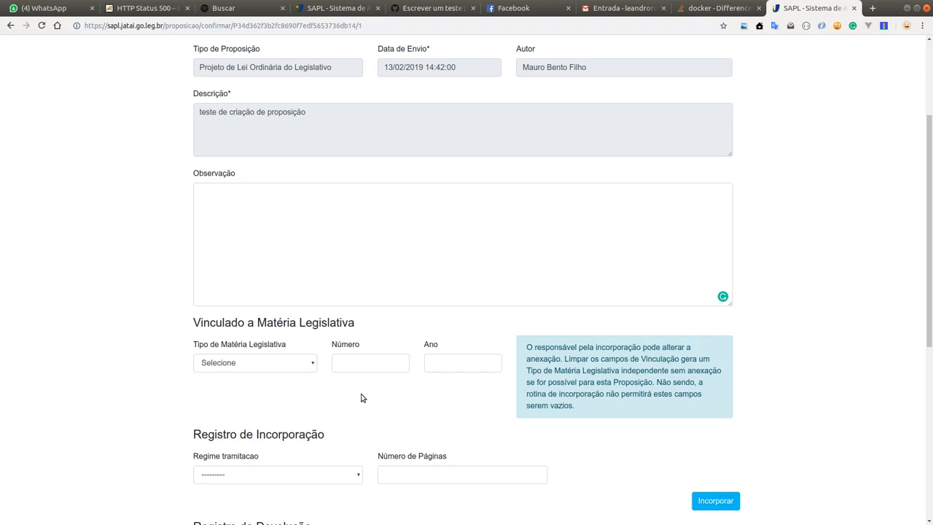
Step: Compare the Vinculado a Matéria Legislativa section with the proposition's Tipo de Proposição
double_click(238, 323)
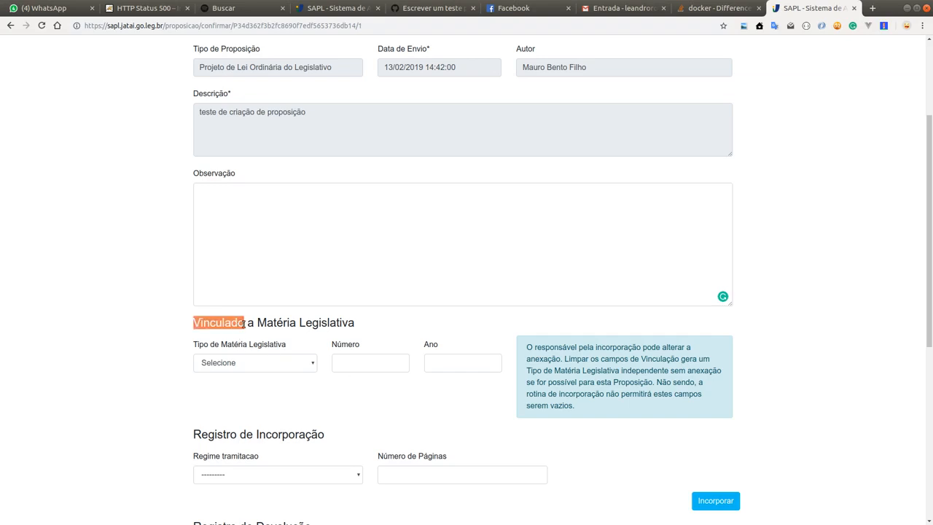
left_click(336, 323)
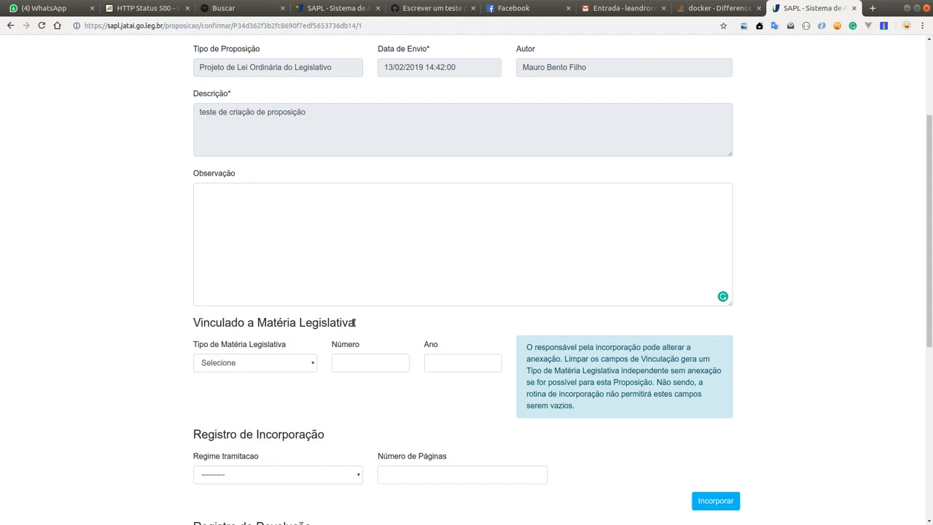
left_click_drag(355, 322, 175, 323)
left_click(226, 320)
left_click_drag(355, 322, 188, 323)
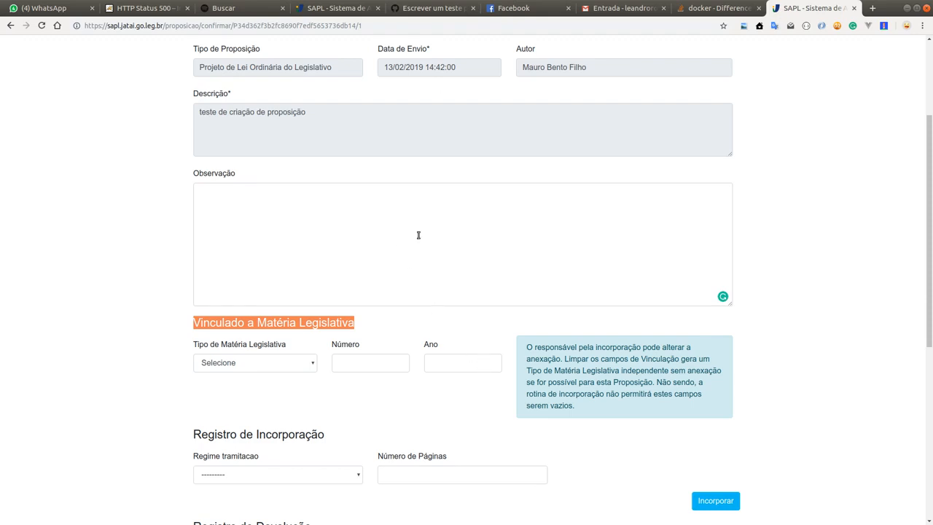
left_click(317, 68)
double_click(317, 69)
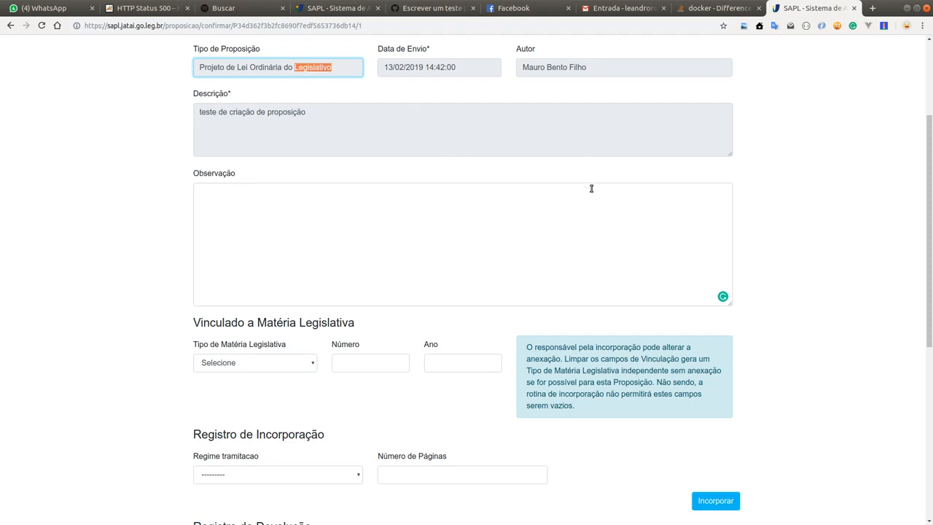
Step: Under Registro de Incorporação, set Regime tramitacao to Ordinária and Número de Páginas to 1
scroll(591, 190, "down", 4)
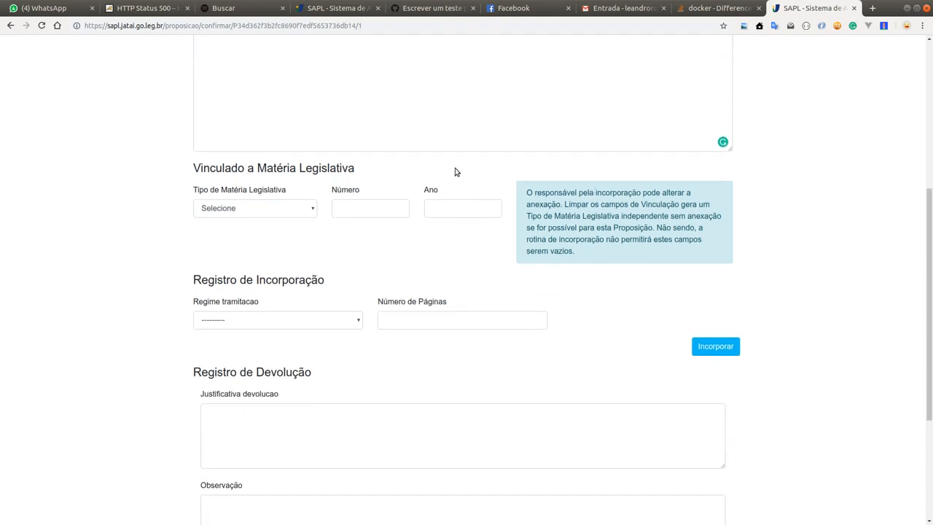
left_click(257, 328)
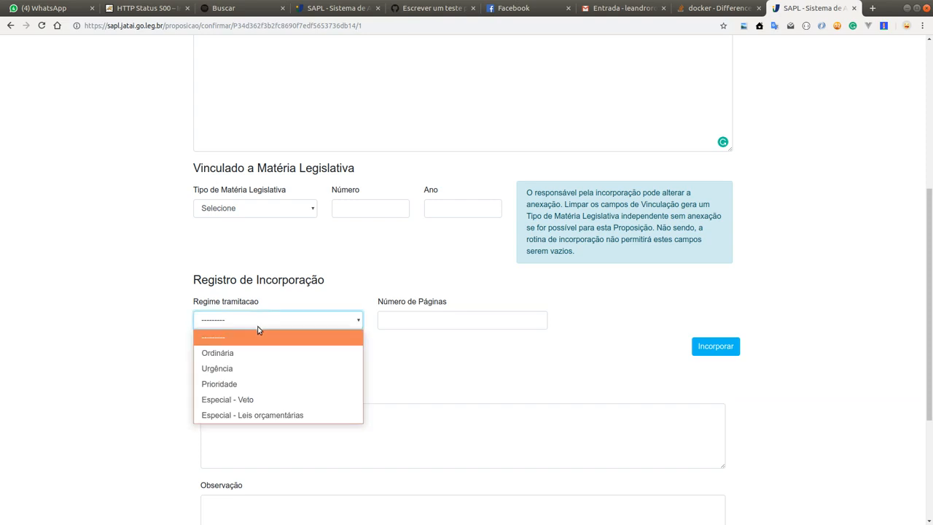
left_click(242, 356)
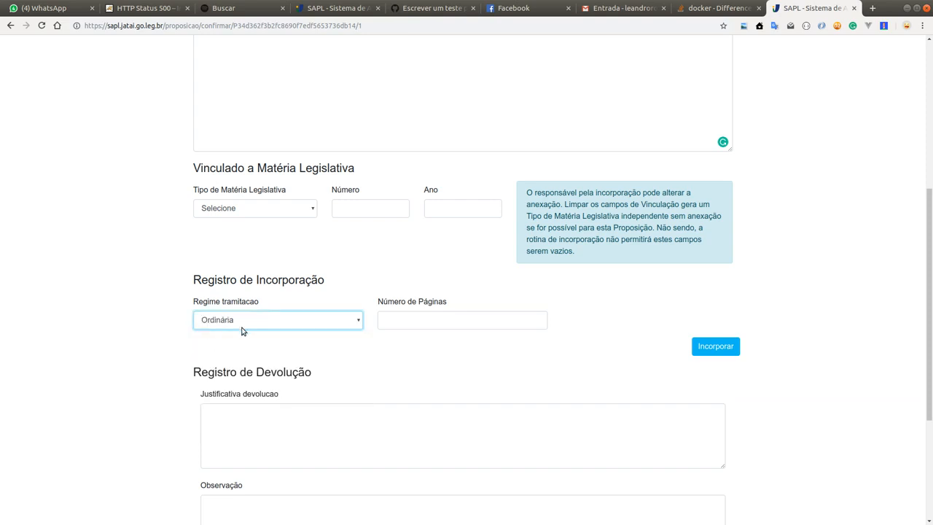
left_click(481, 328)
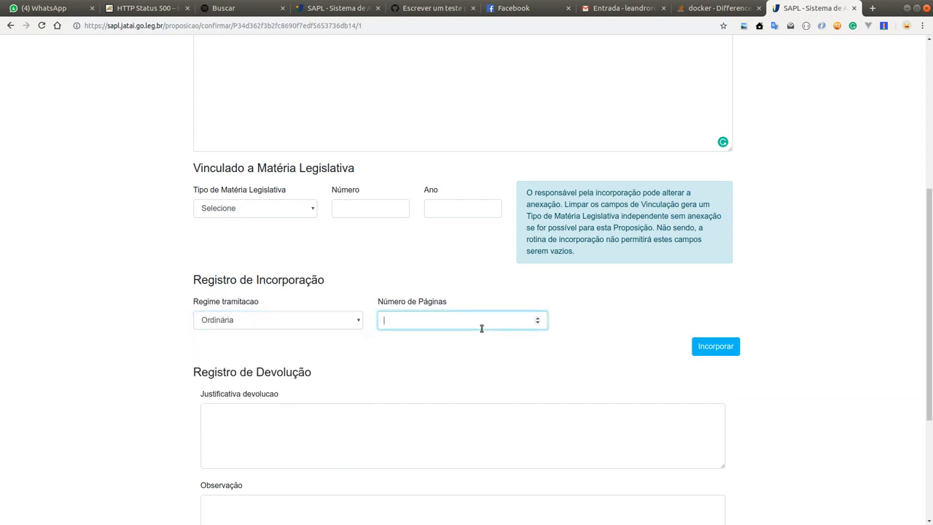
type("1")
left_click(429, 286)
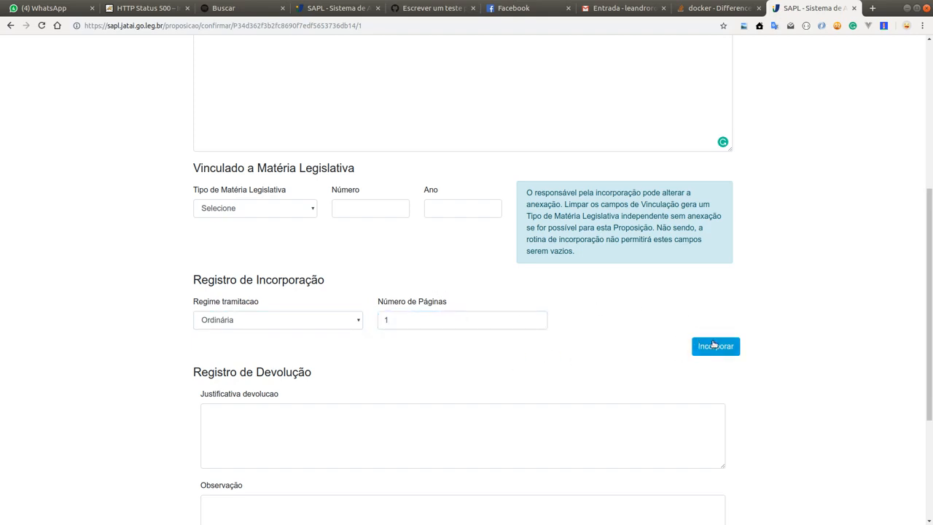
Step: Examine the Registro de Devolução section and recheck the incorporation, matter link and basic data of the proposition
scroll(437, 302, "down", 3)
scroll(539, 324, "down", 2)
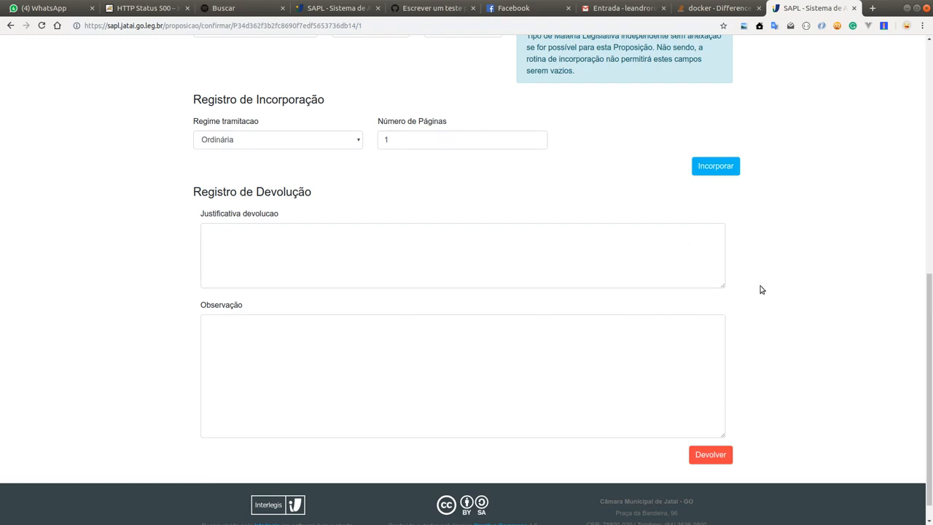
scroll(760, 287, "up", 2)
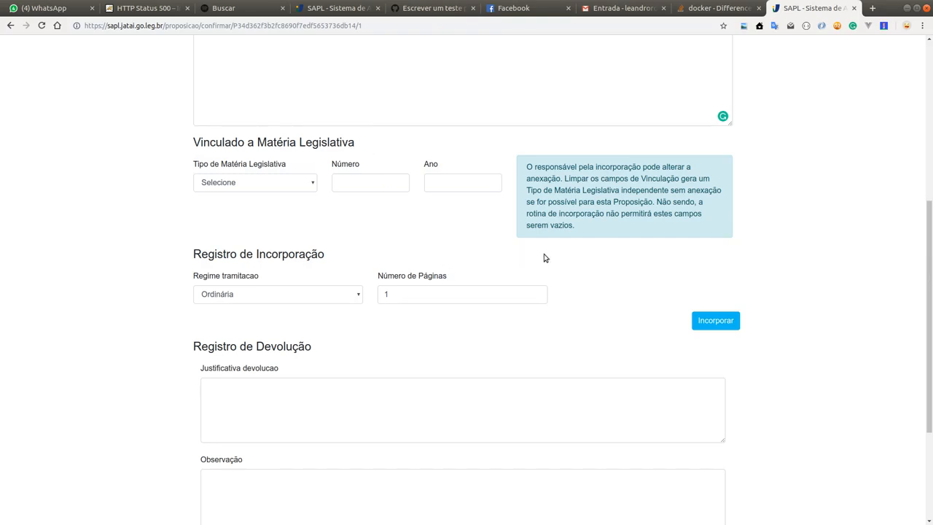
left_click_drag(562, 263, 654, 296)
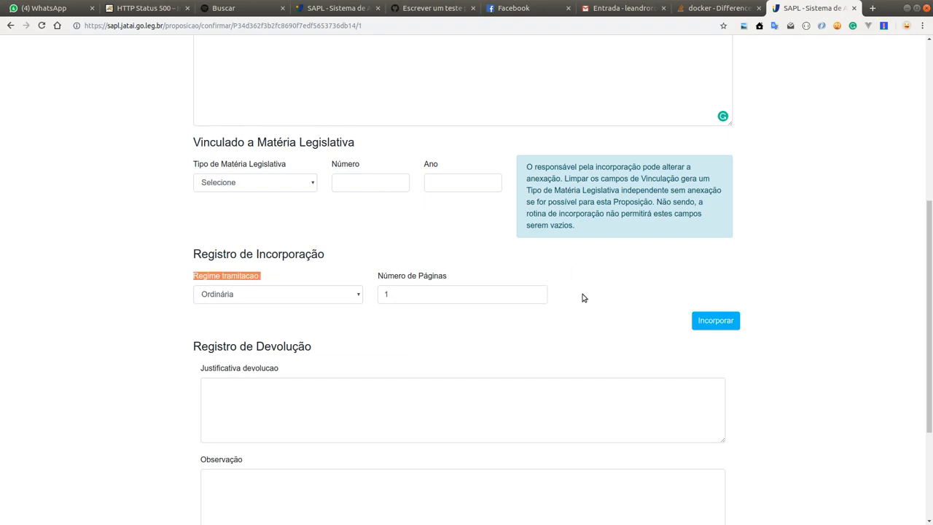
left_click(633, 277)
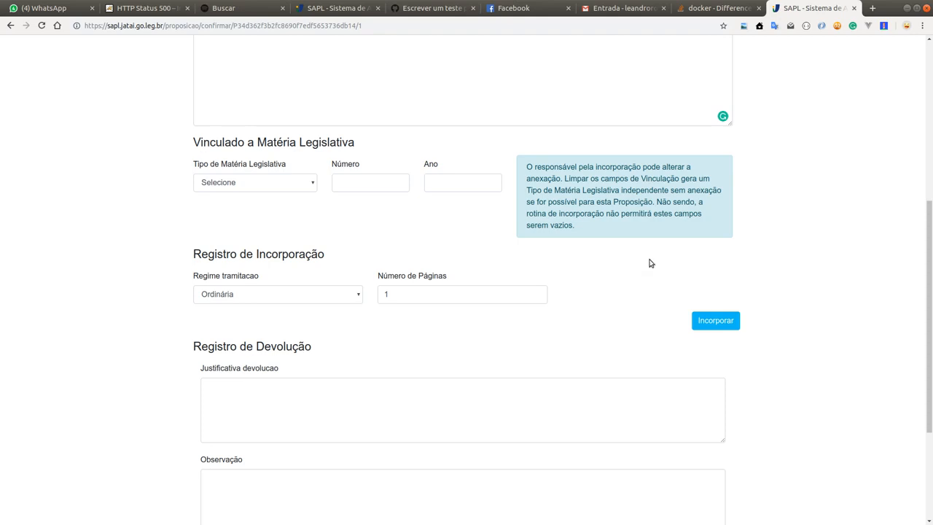
scroll(840, 201, "up", 3)
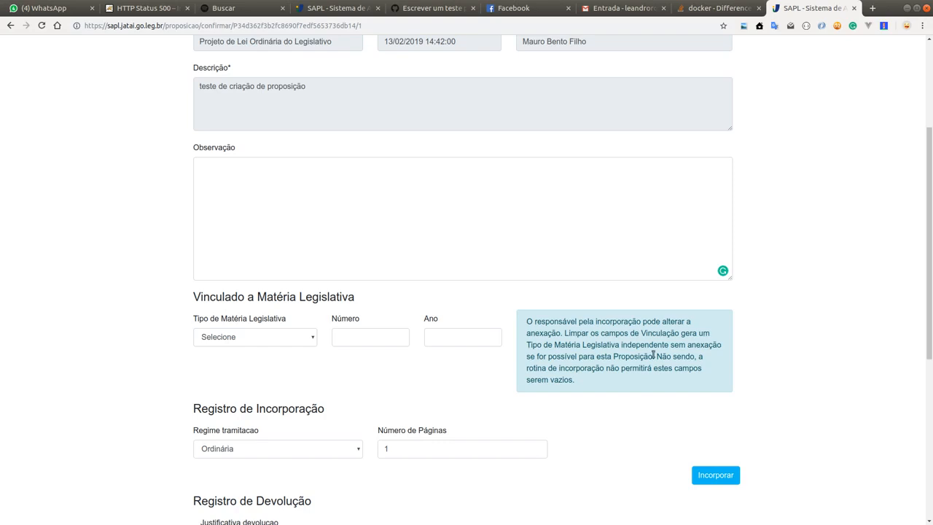
scroll(646, 408, "up", 4)
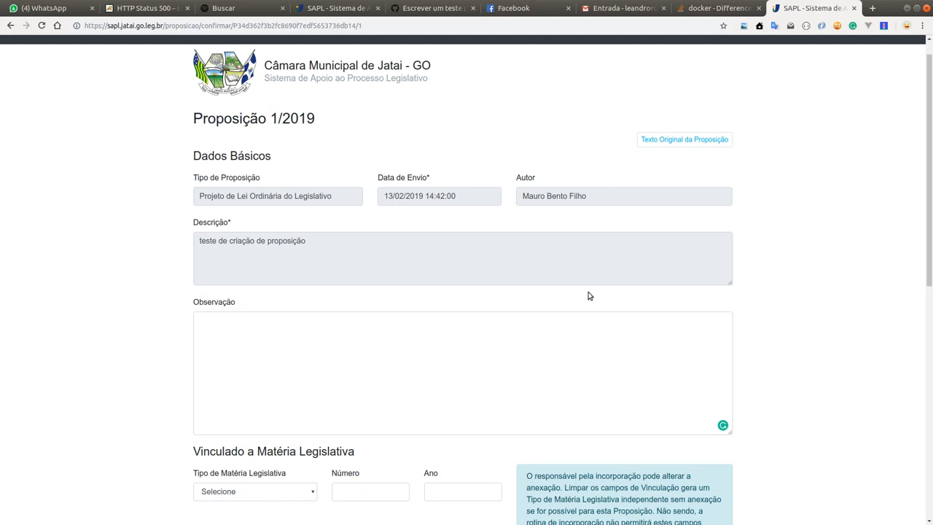
scroll(589, 293, "down", 4)
scroll(608, 296, "down", 2)
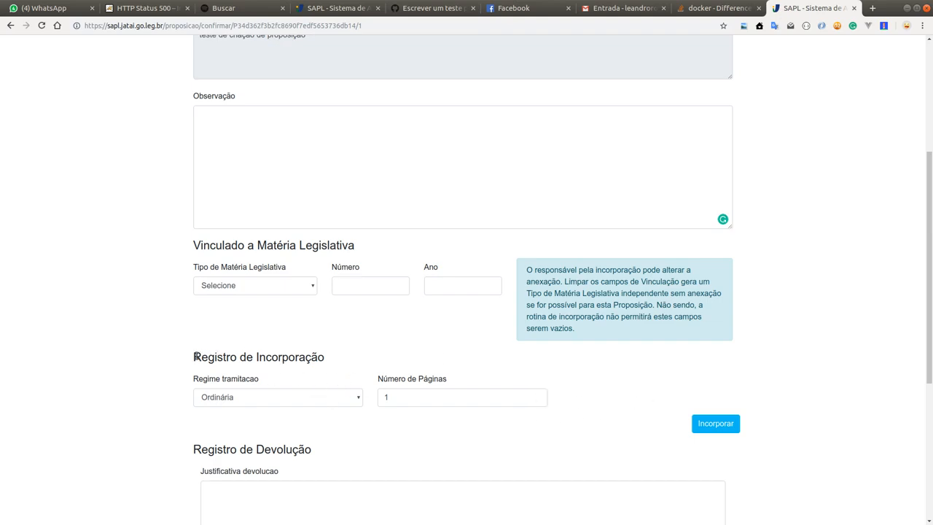
Step: Recheck the Registro de Incorporação section and incorporate the proposition with the Ordinária regime and 1 page
left_click_drag(196, 355, 573, 397)
left_click(318, 368)
left_click_drag(192, 356, 338, 357)
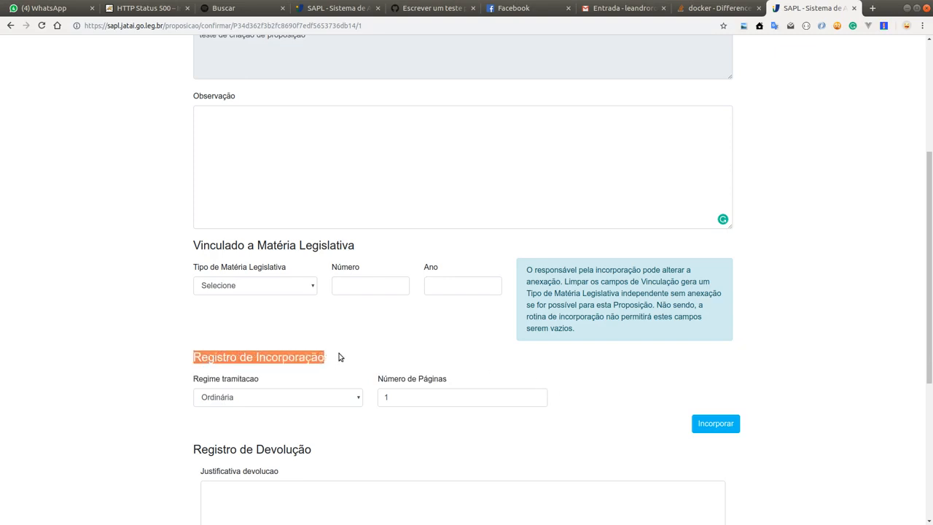
left_click(300, 358)
left_click_drag(200, 358, 583, 402)
left_click(583, 402)
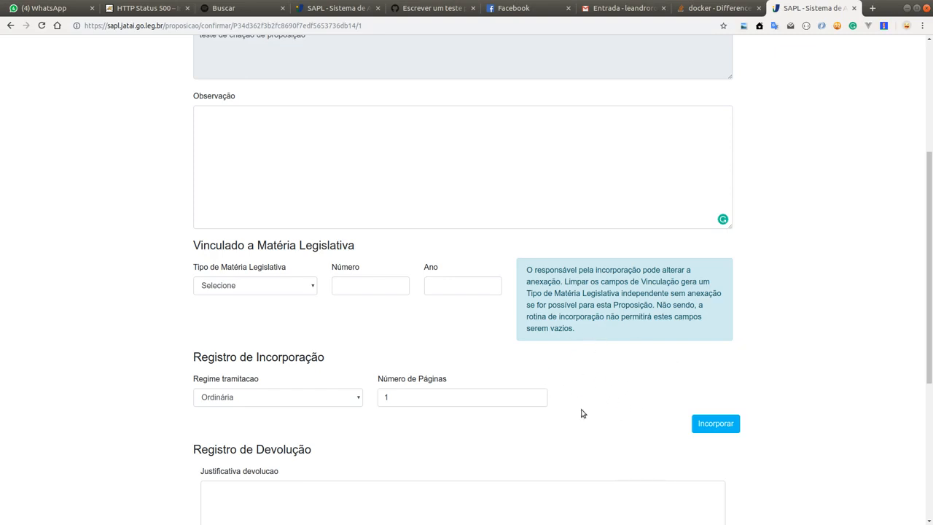
left_click(731, 427)
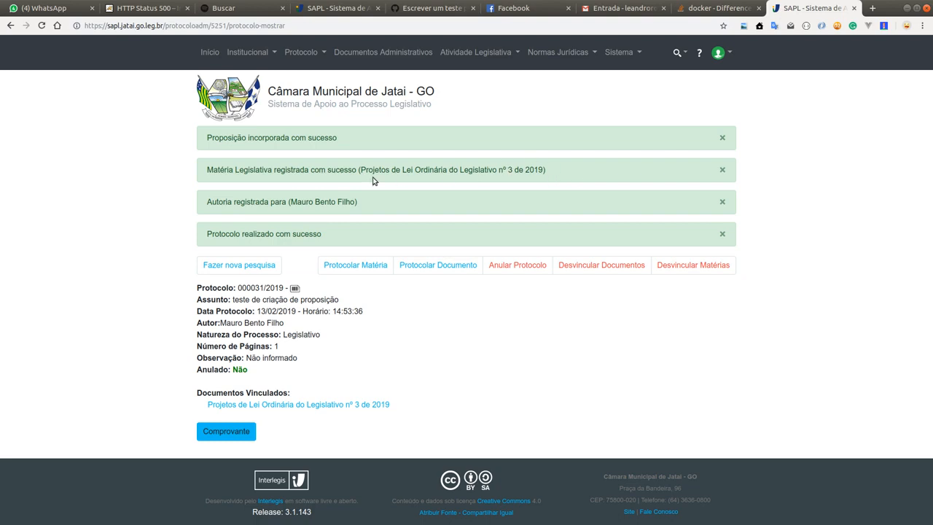
Step: Examine the incorporation messages for the registered legislative matter's type and number and for the registered authorship
left_click_drag(362, 169, 545, 169)
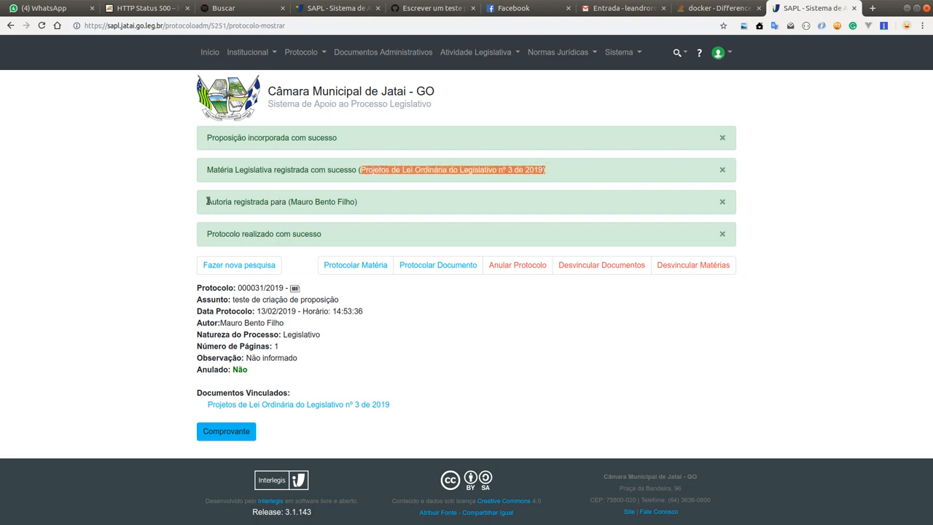
left_click_drag(207, 201, 364, 202)
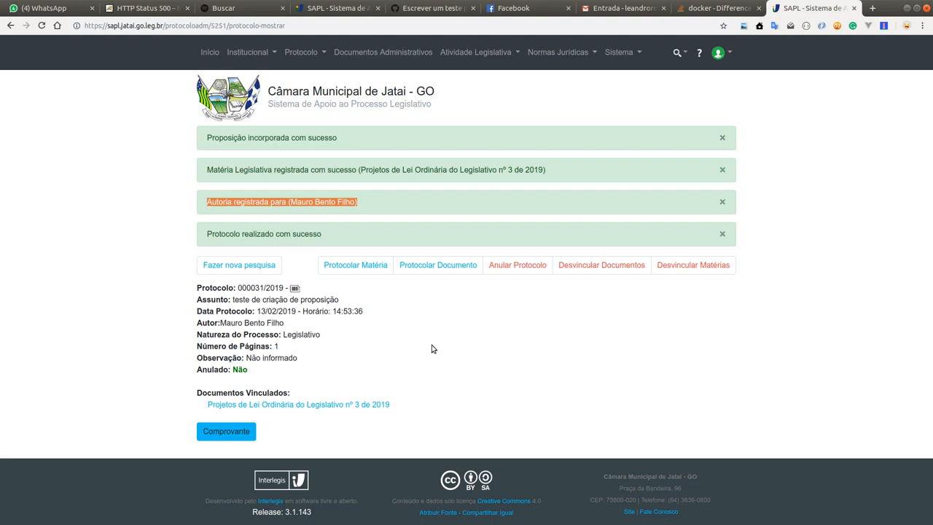
left_click(562, 177)
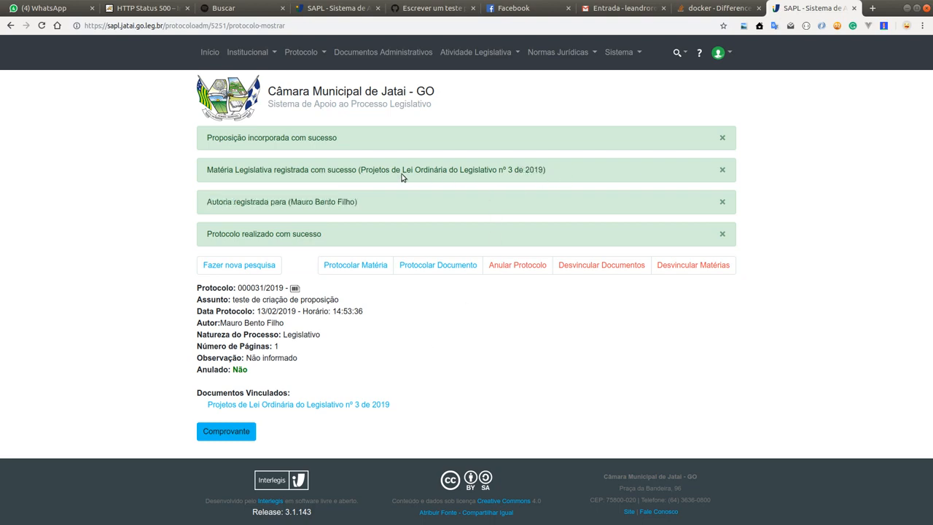
left_click_drag(400, 177, 206, 172)
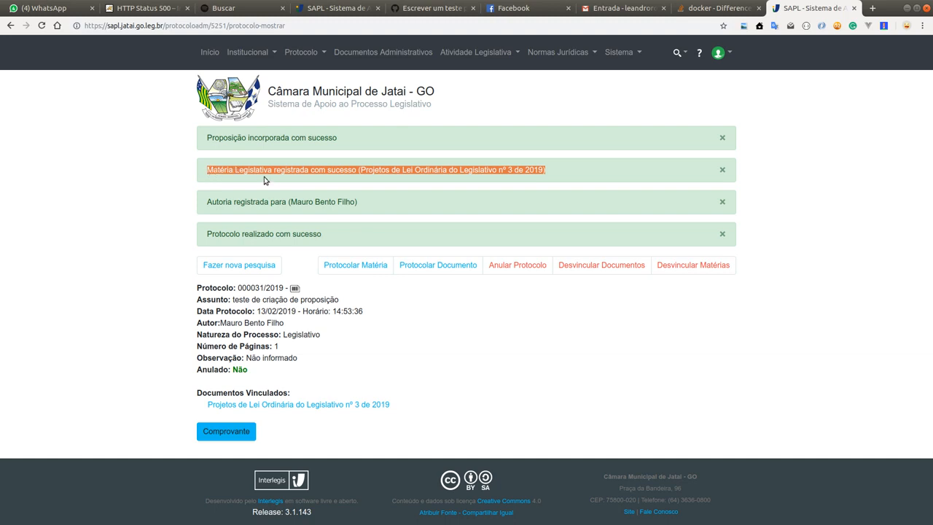
left_click(287, 180)
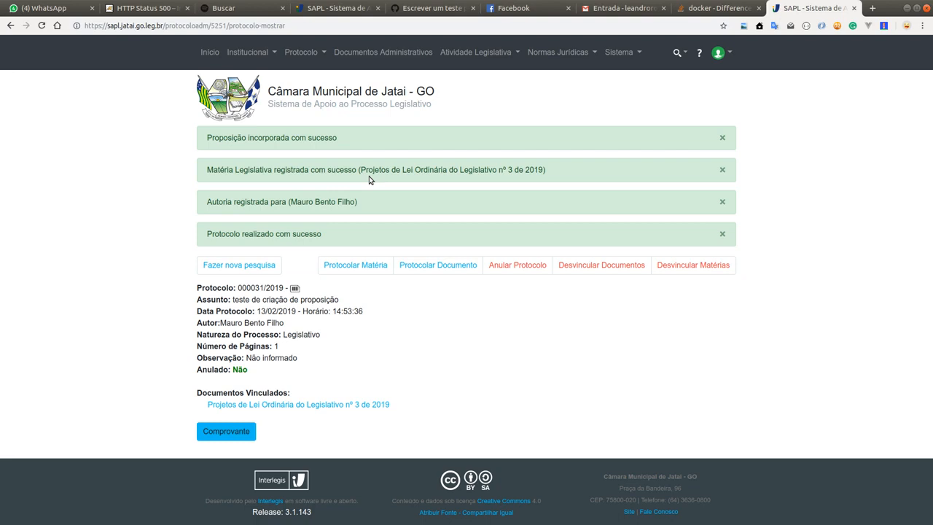
left_click_drag(361, 169, 512, 170)
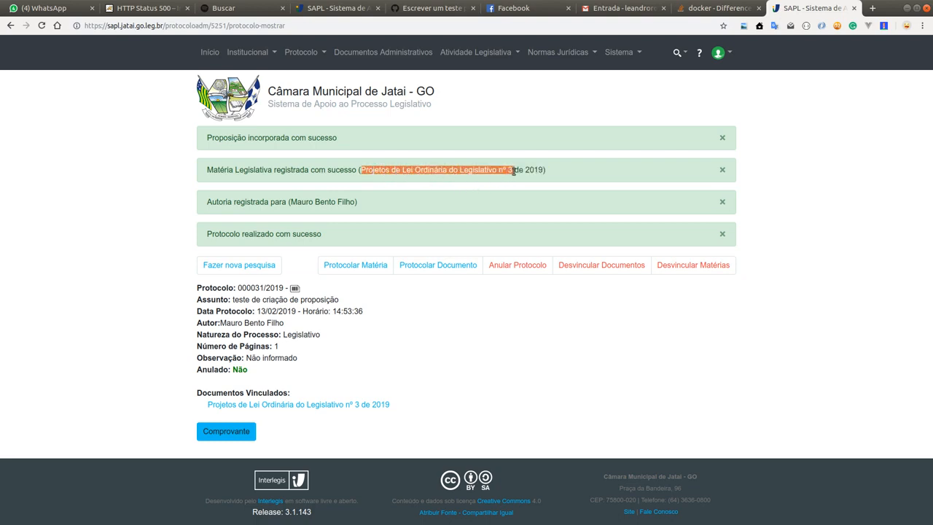
left_click(511, 169)
double_click(510, 169)
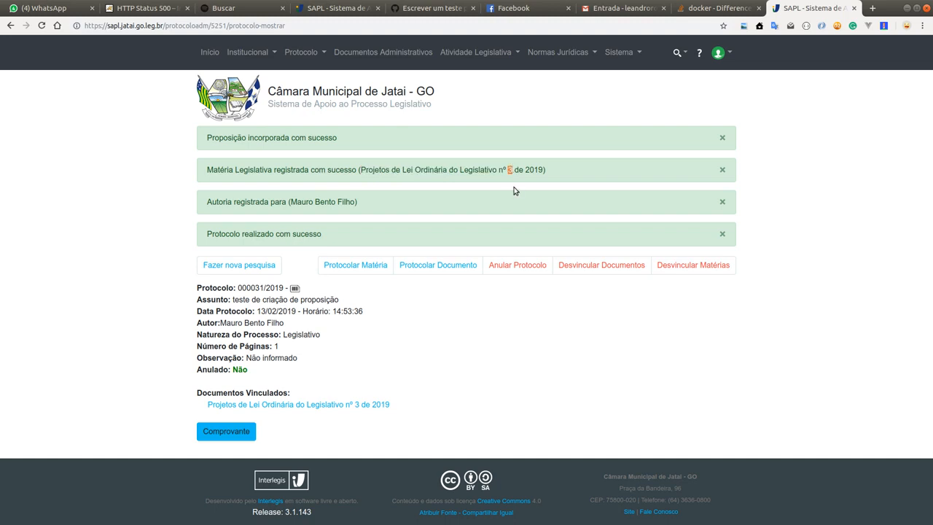